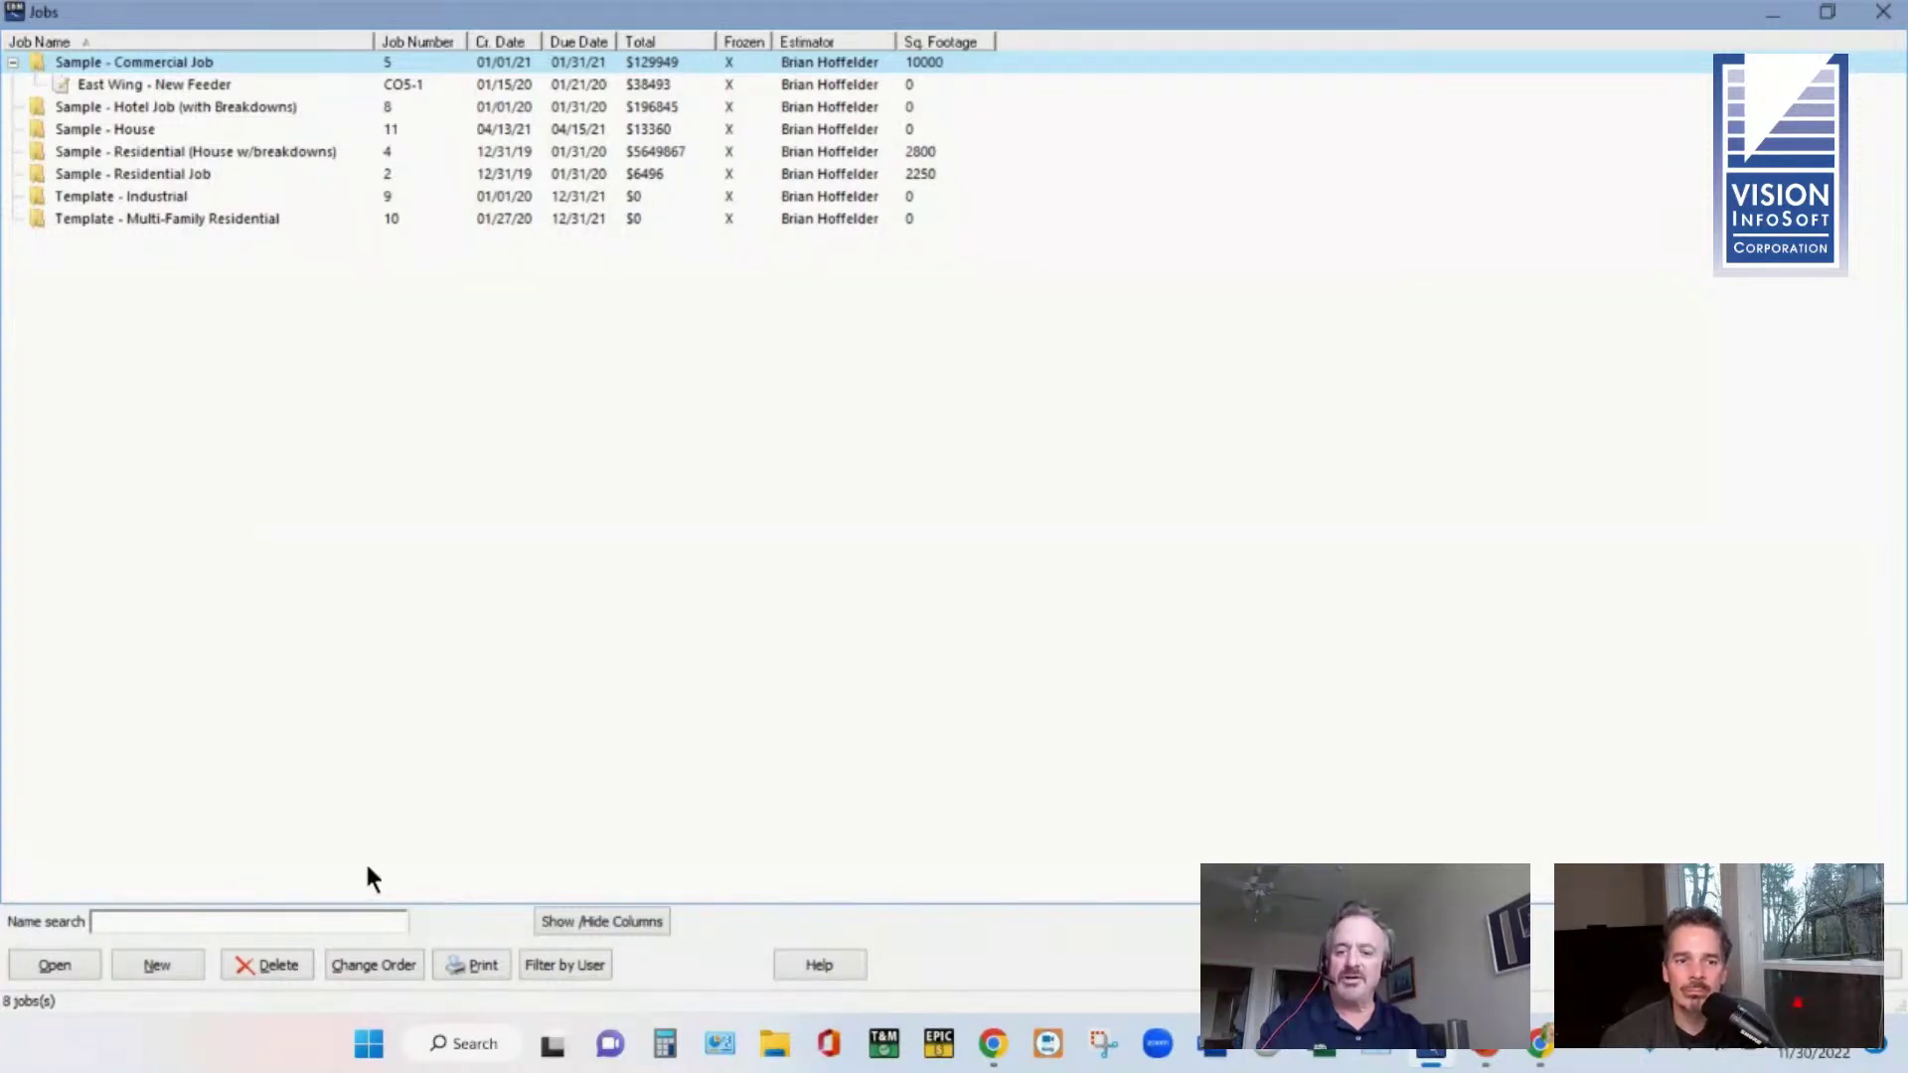
Step: Start a change order for Sample - Commercial Job, bringing up the CO5-2 dialog
click(416, 964)
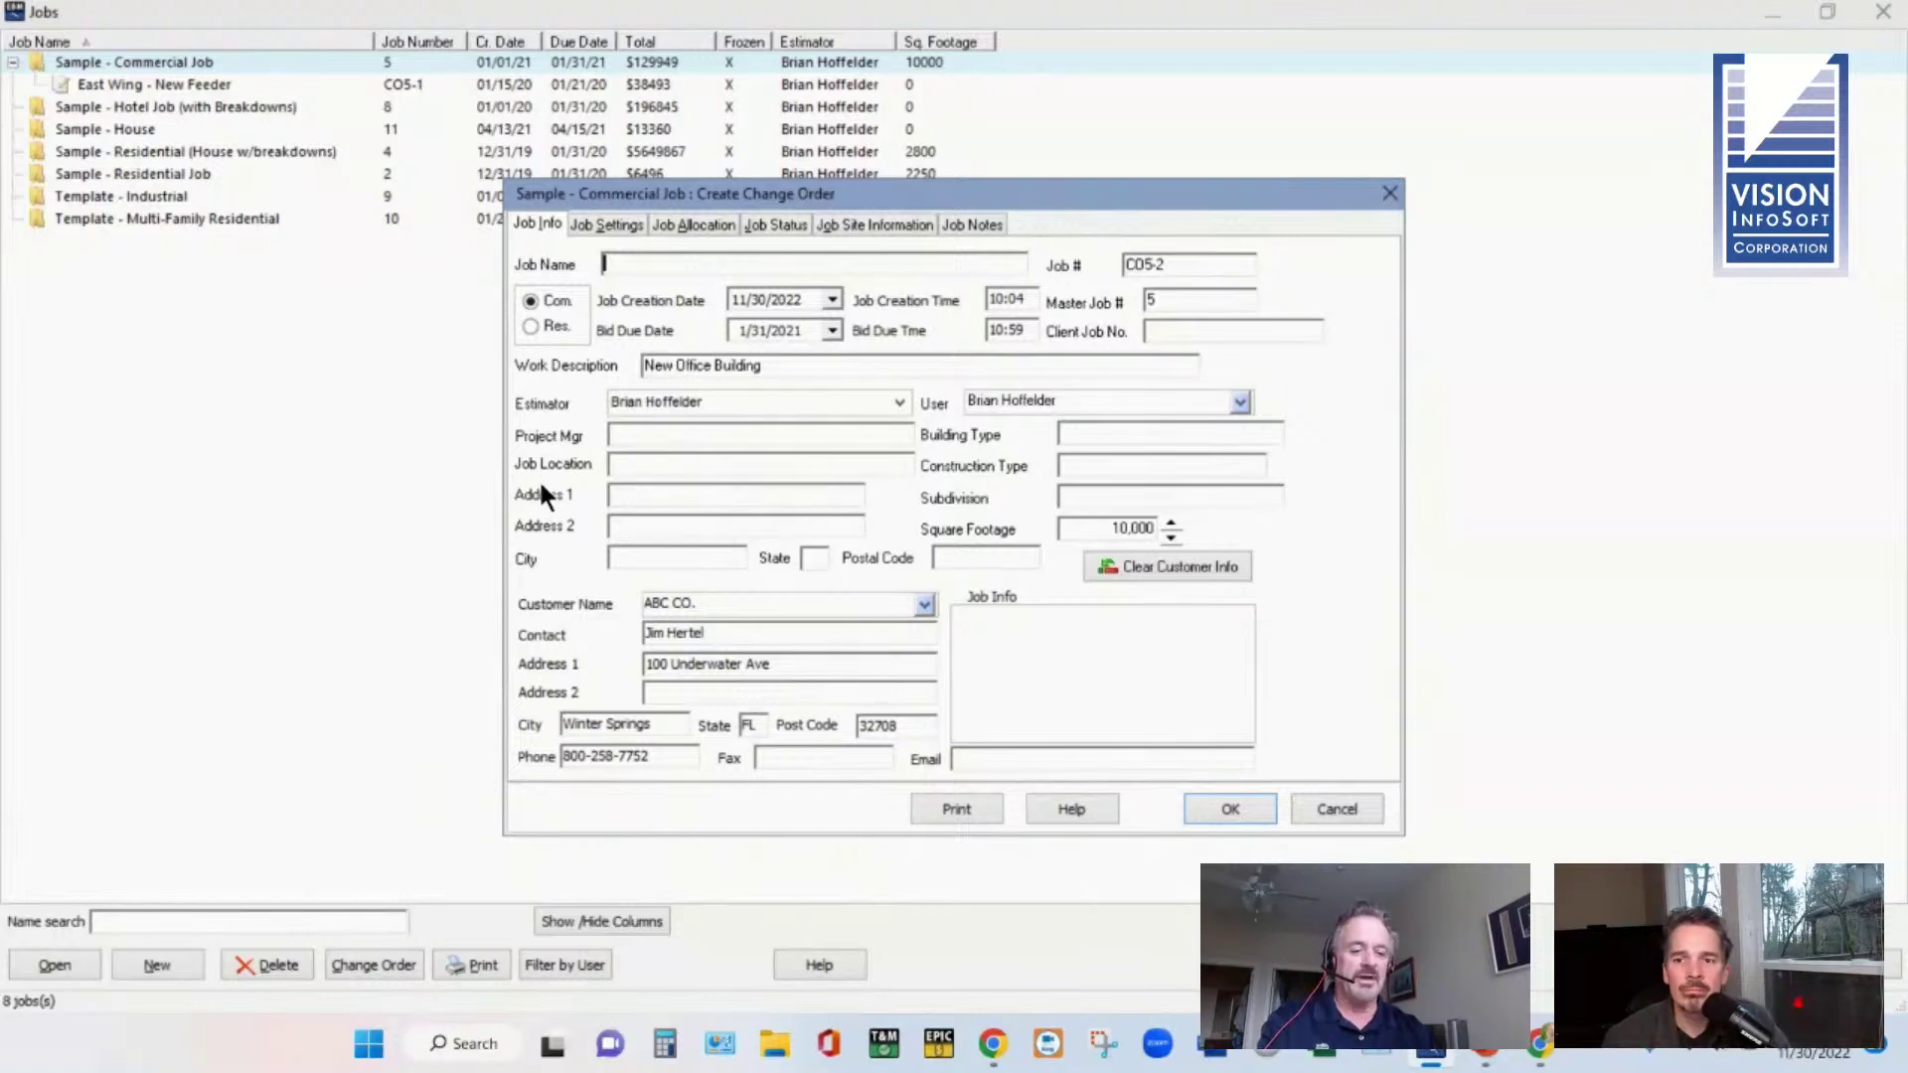
Step: Cancel change order CO5-2 and switch to the PowerPoint presentation
click(1335, 809)
key(alt+Tab)
key(alt+Tab)
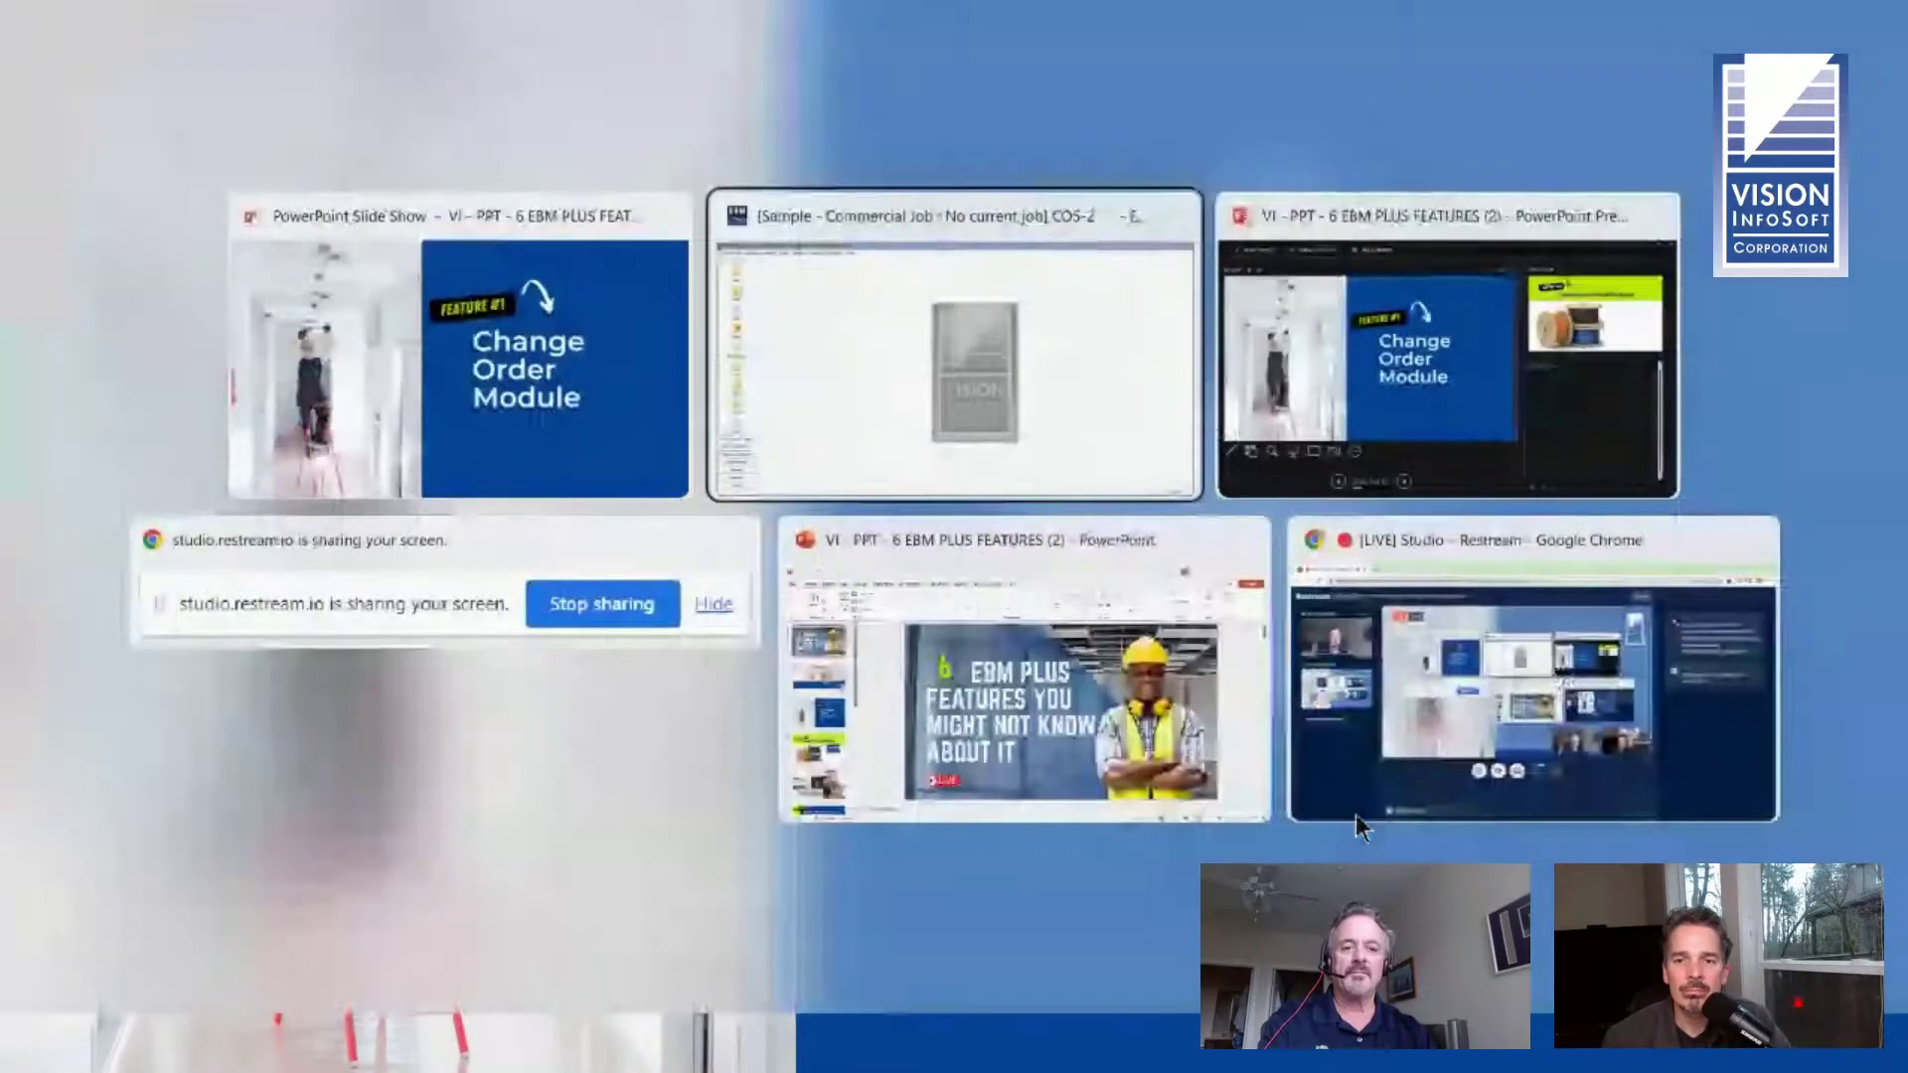
Step: Advance the slideshow to Advanced Substitution, reveal the Value Engineering sign, then return to EBM Plus
key(alt+shift+Tab)
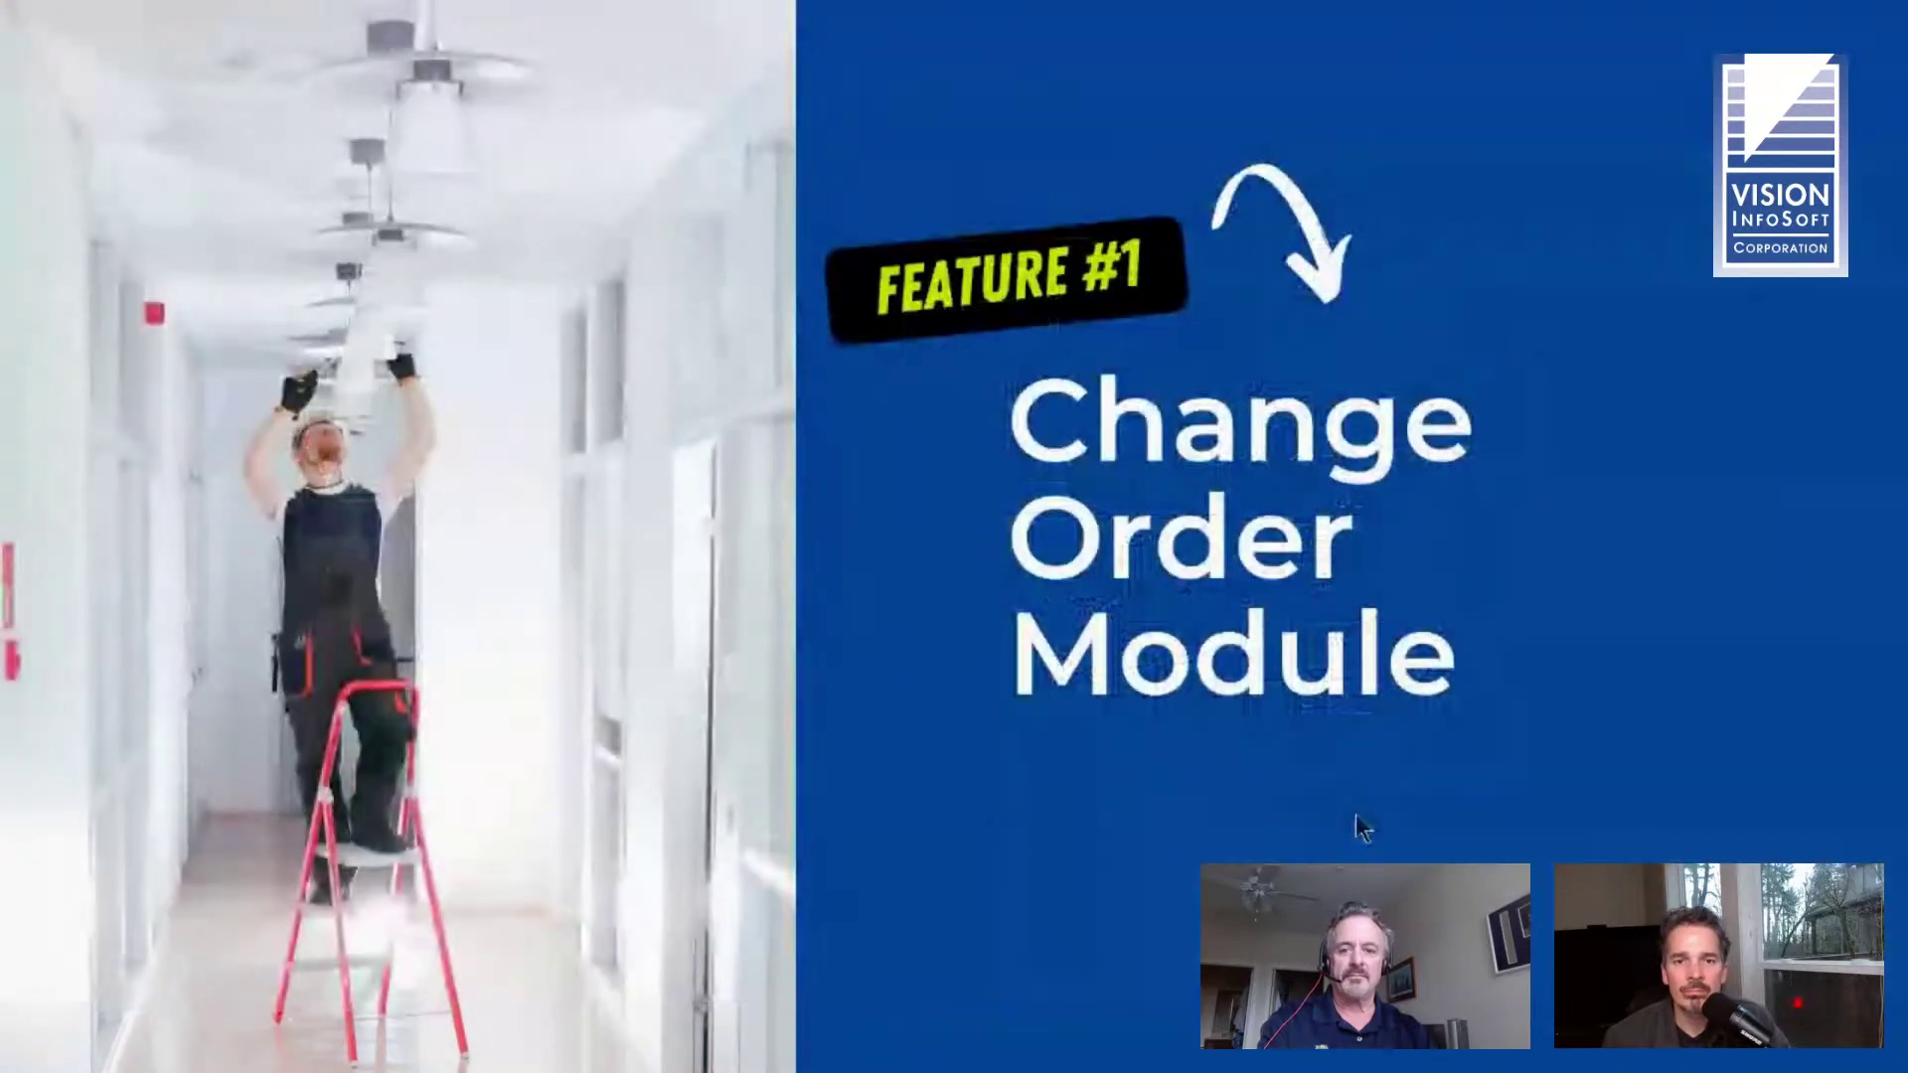
click(1248, 796)
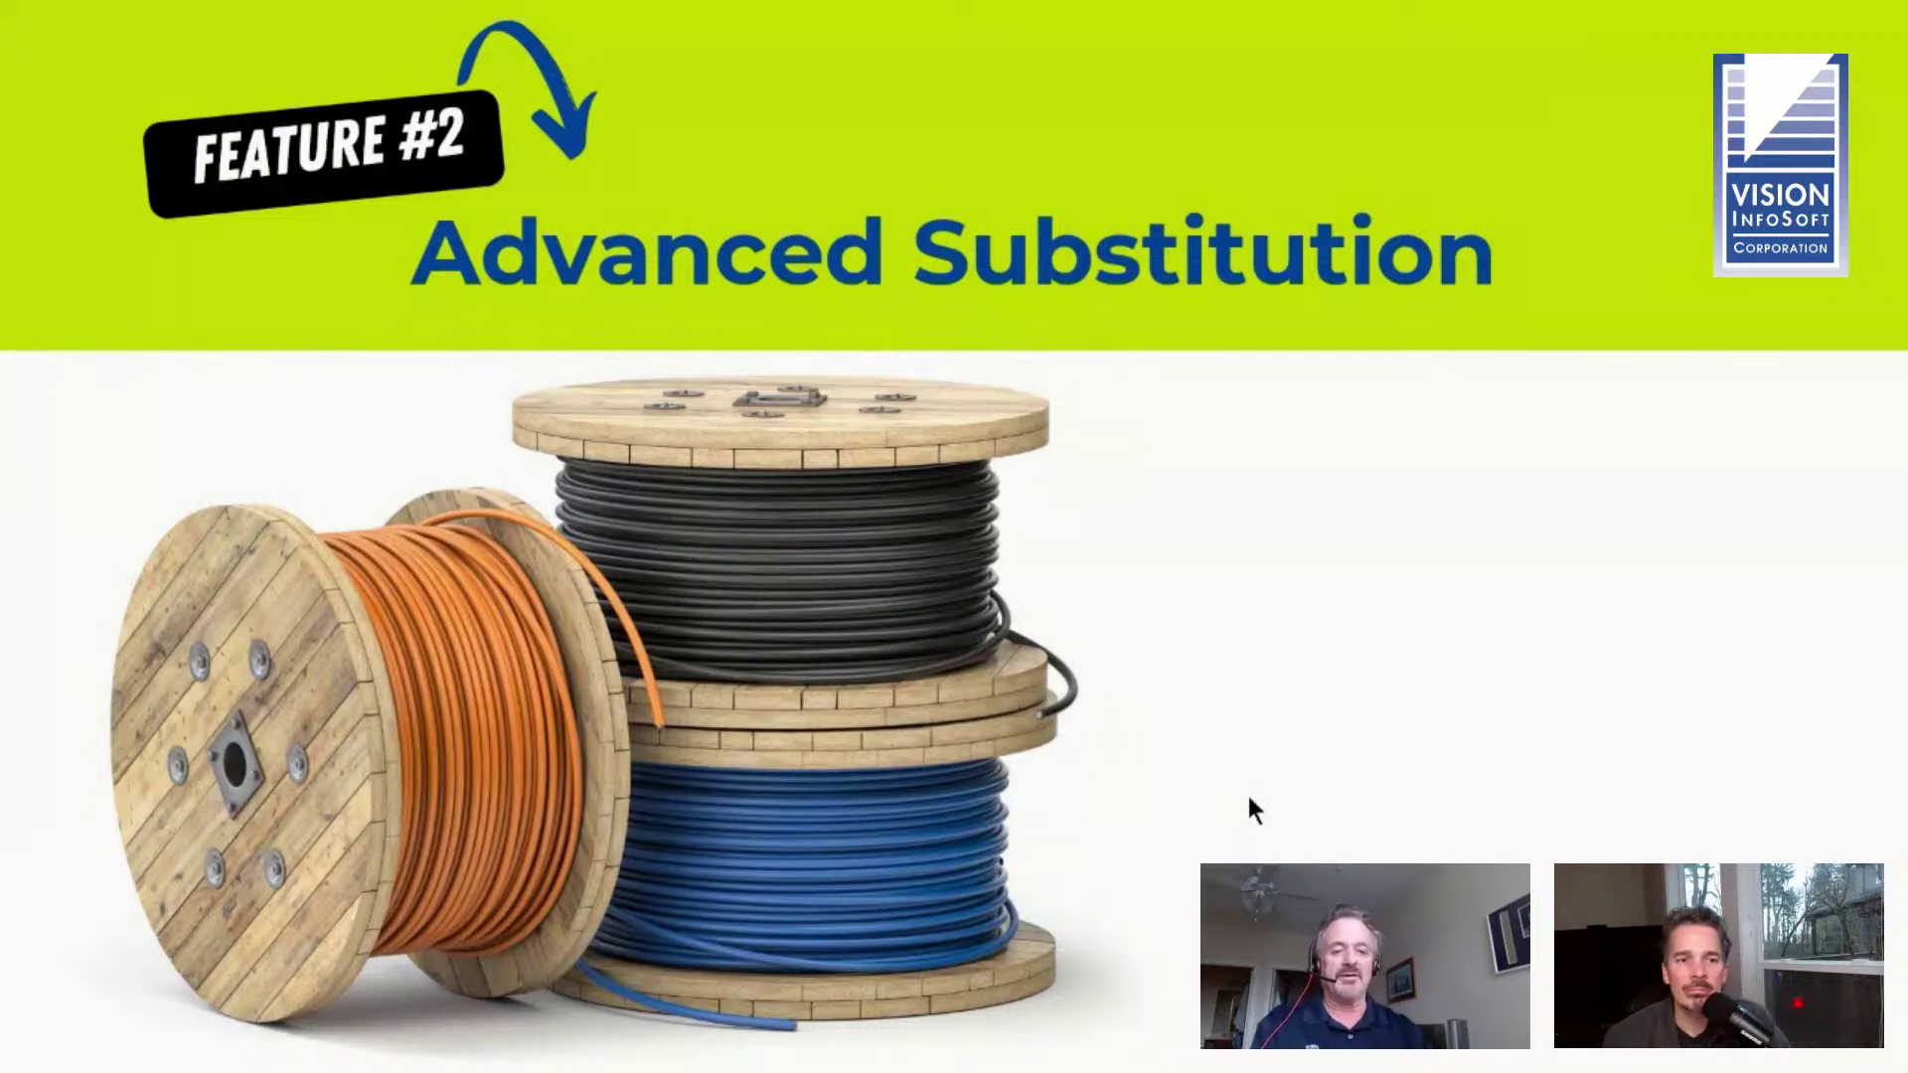
click(1491, 754)
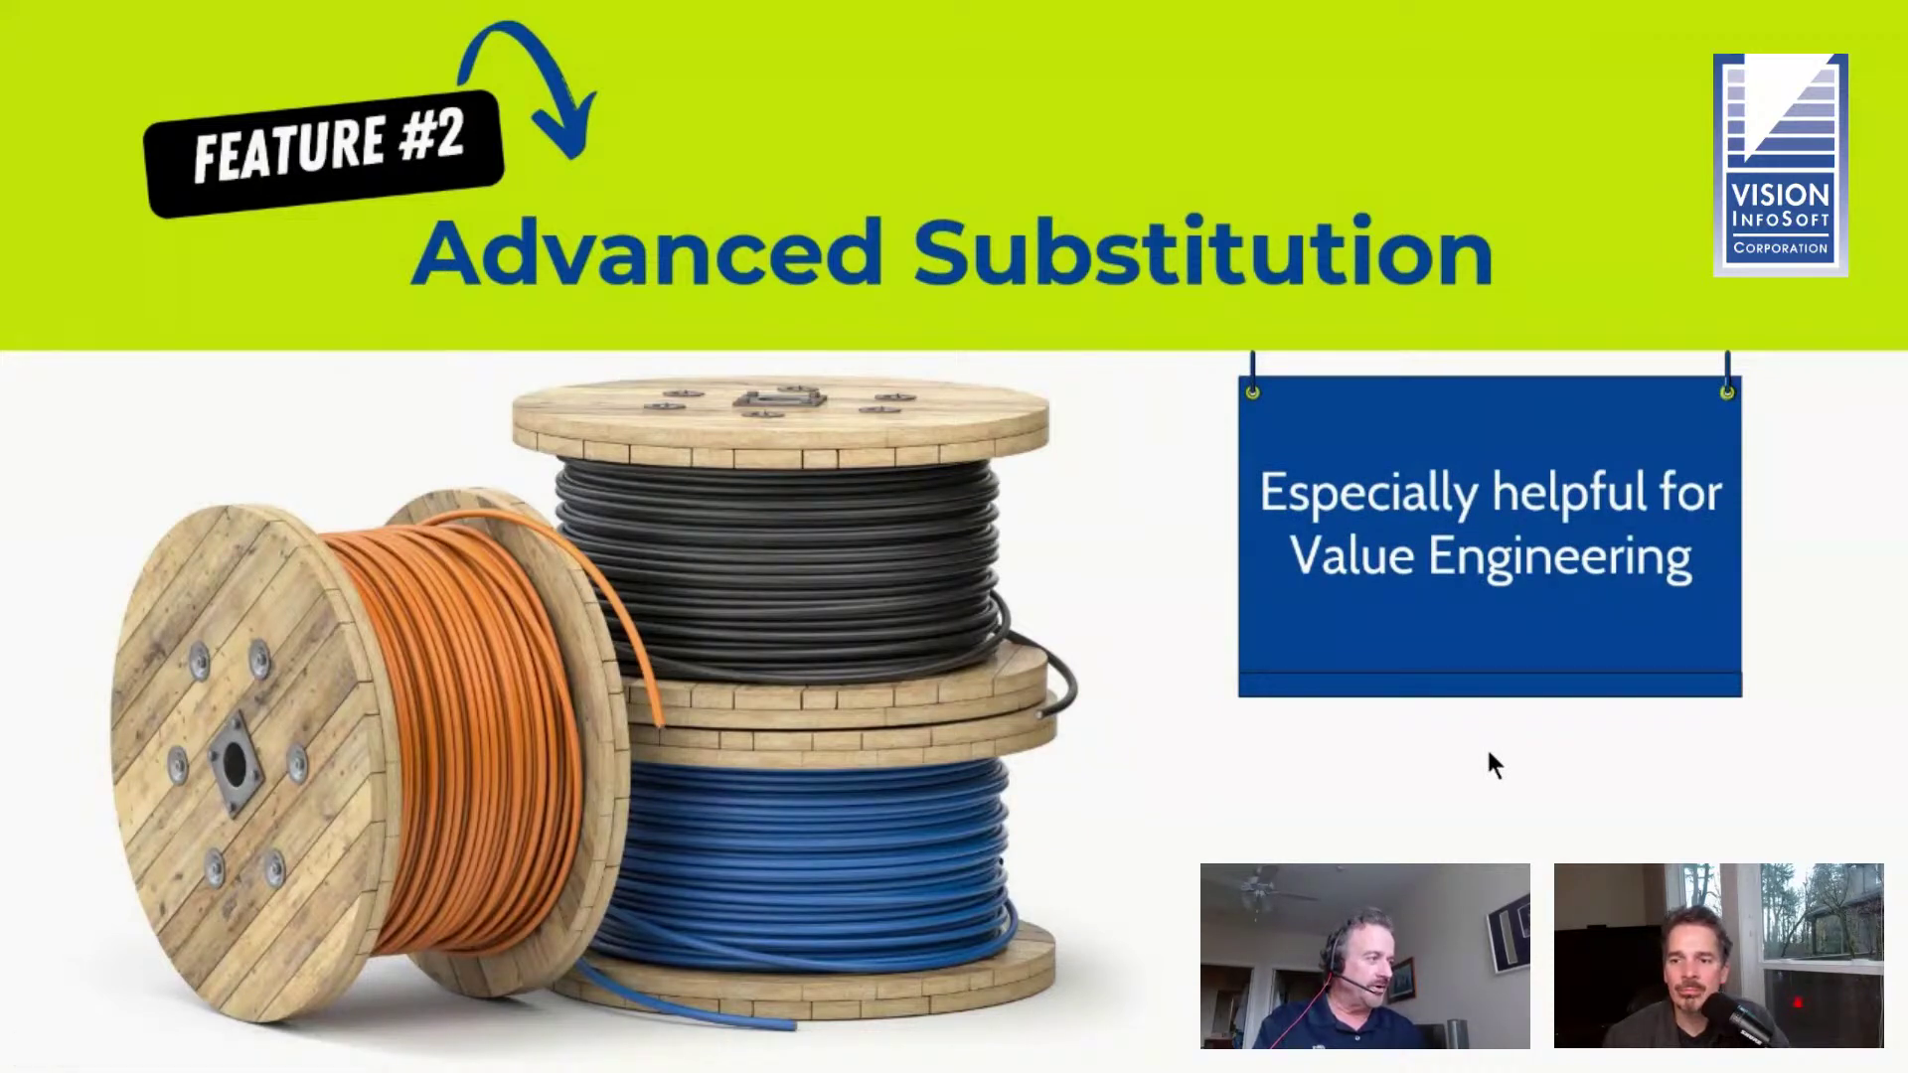
key(alt+Tab)
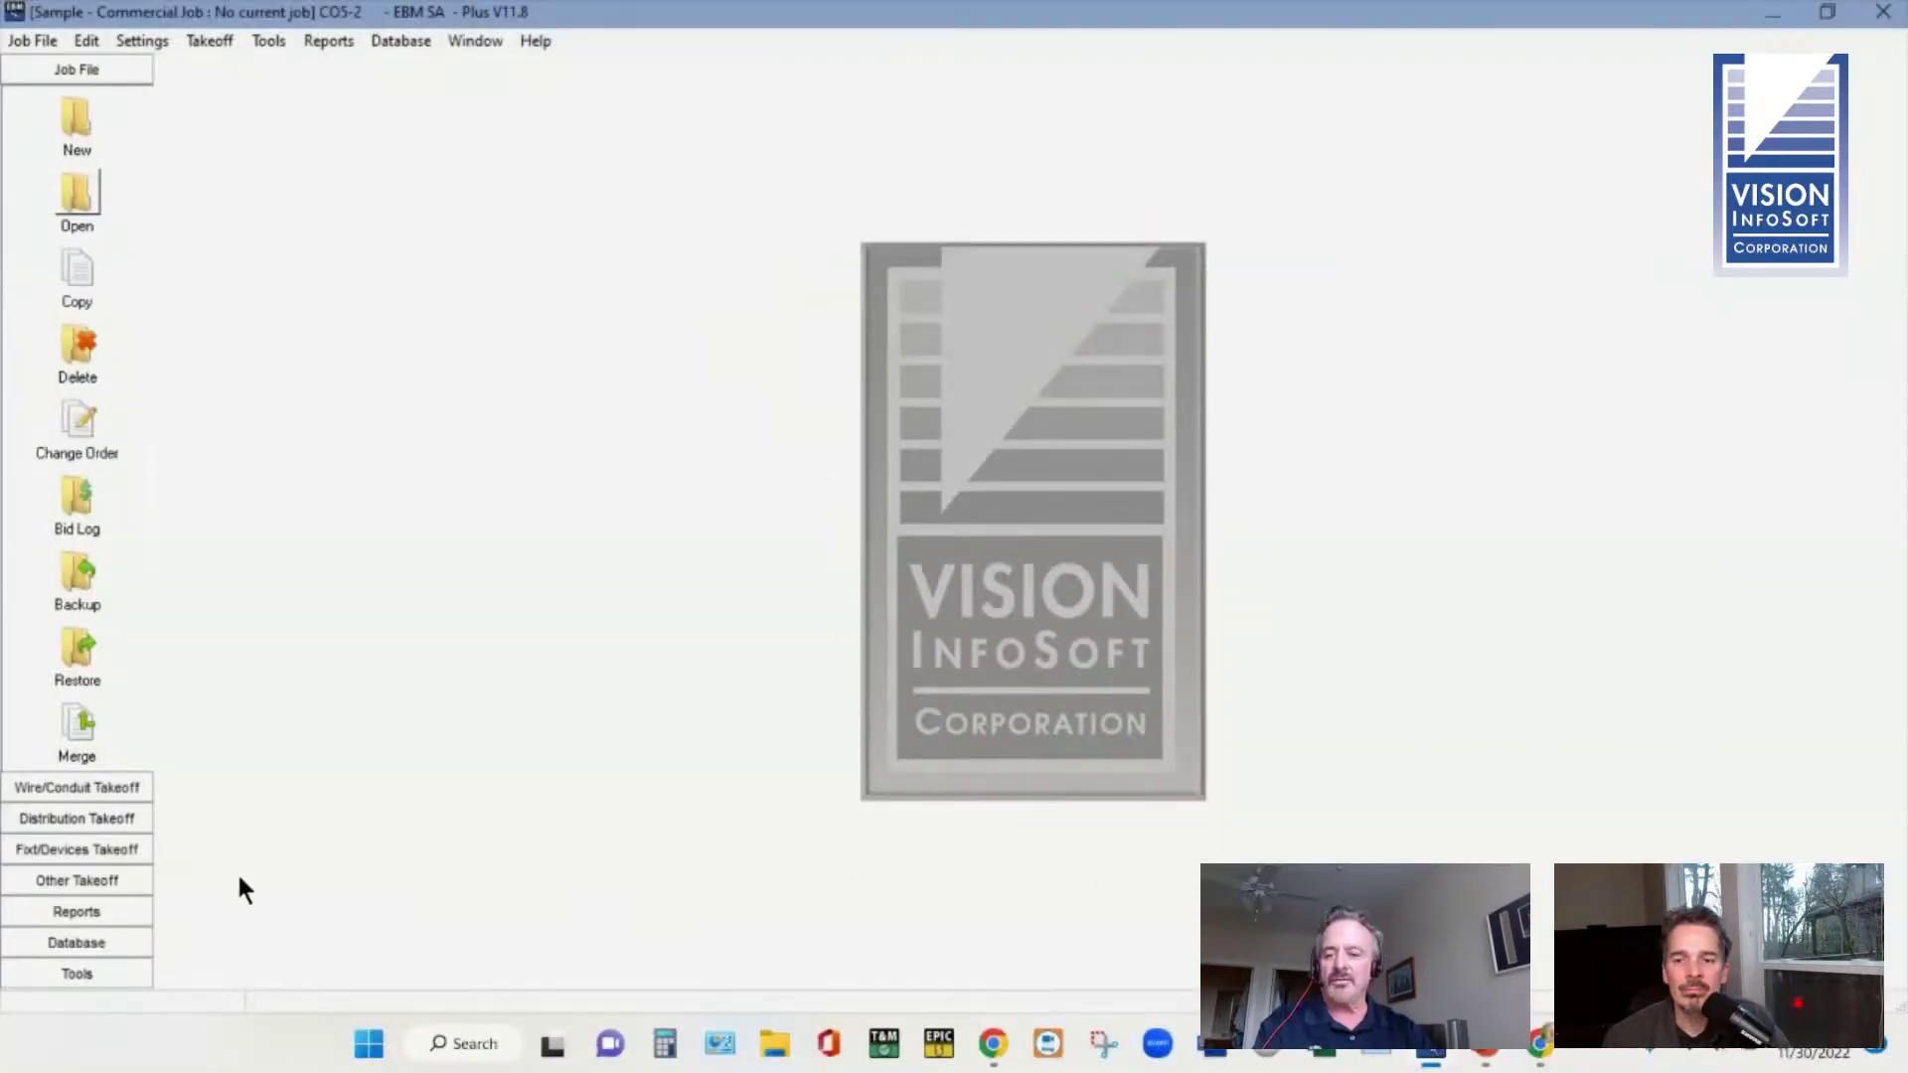
Step: Run the Audit Trail report and load Sample - Commercial Job (job 5) for it
click(97, 912)
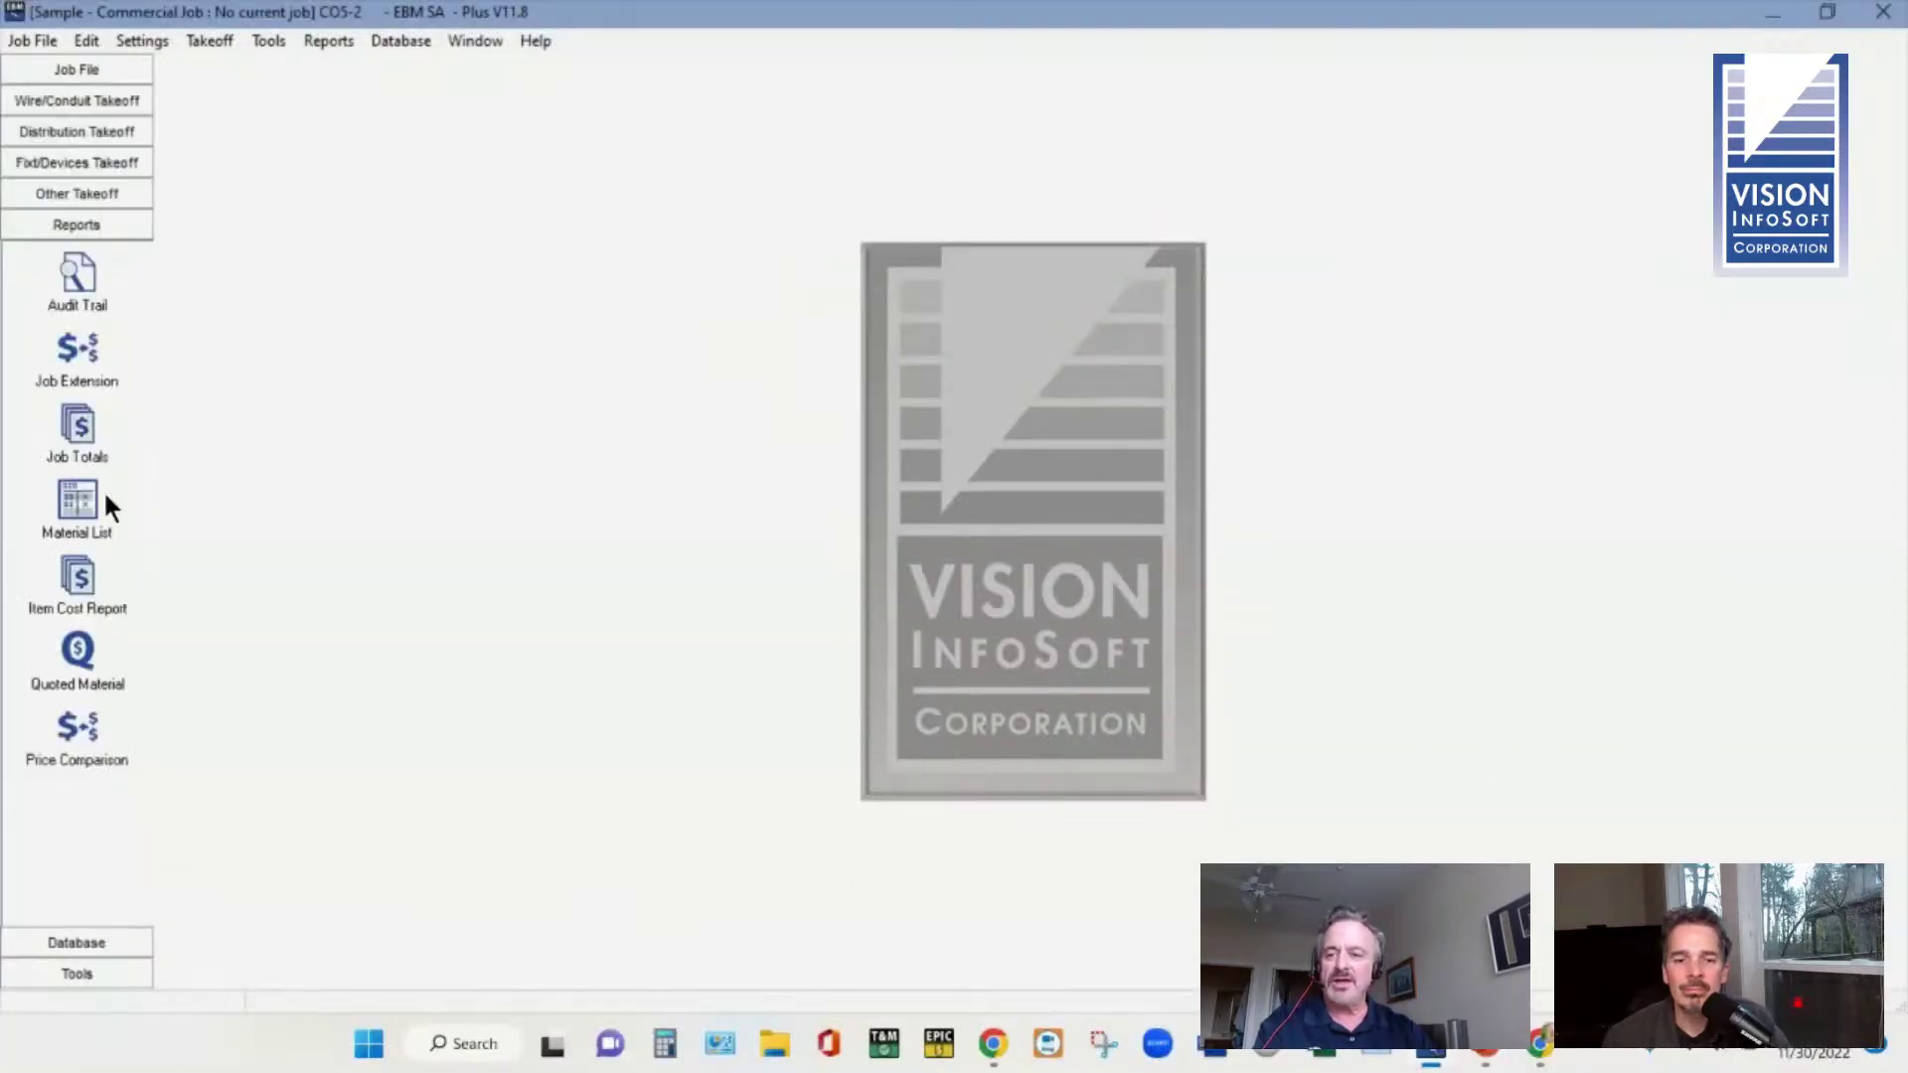
click(87, 279)
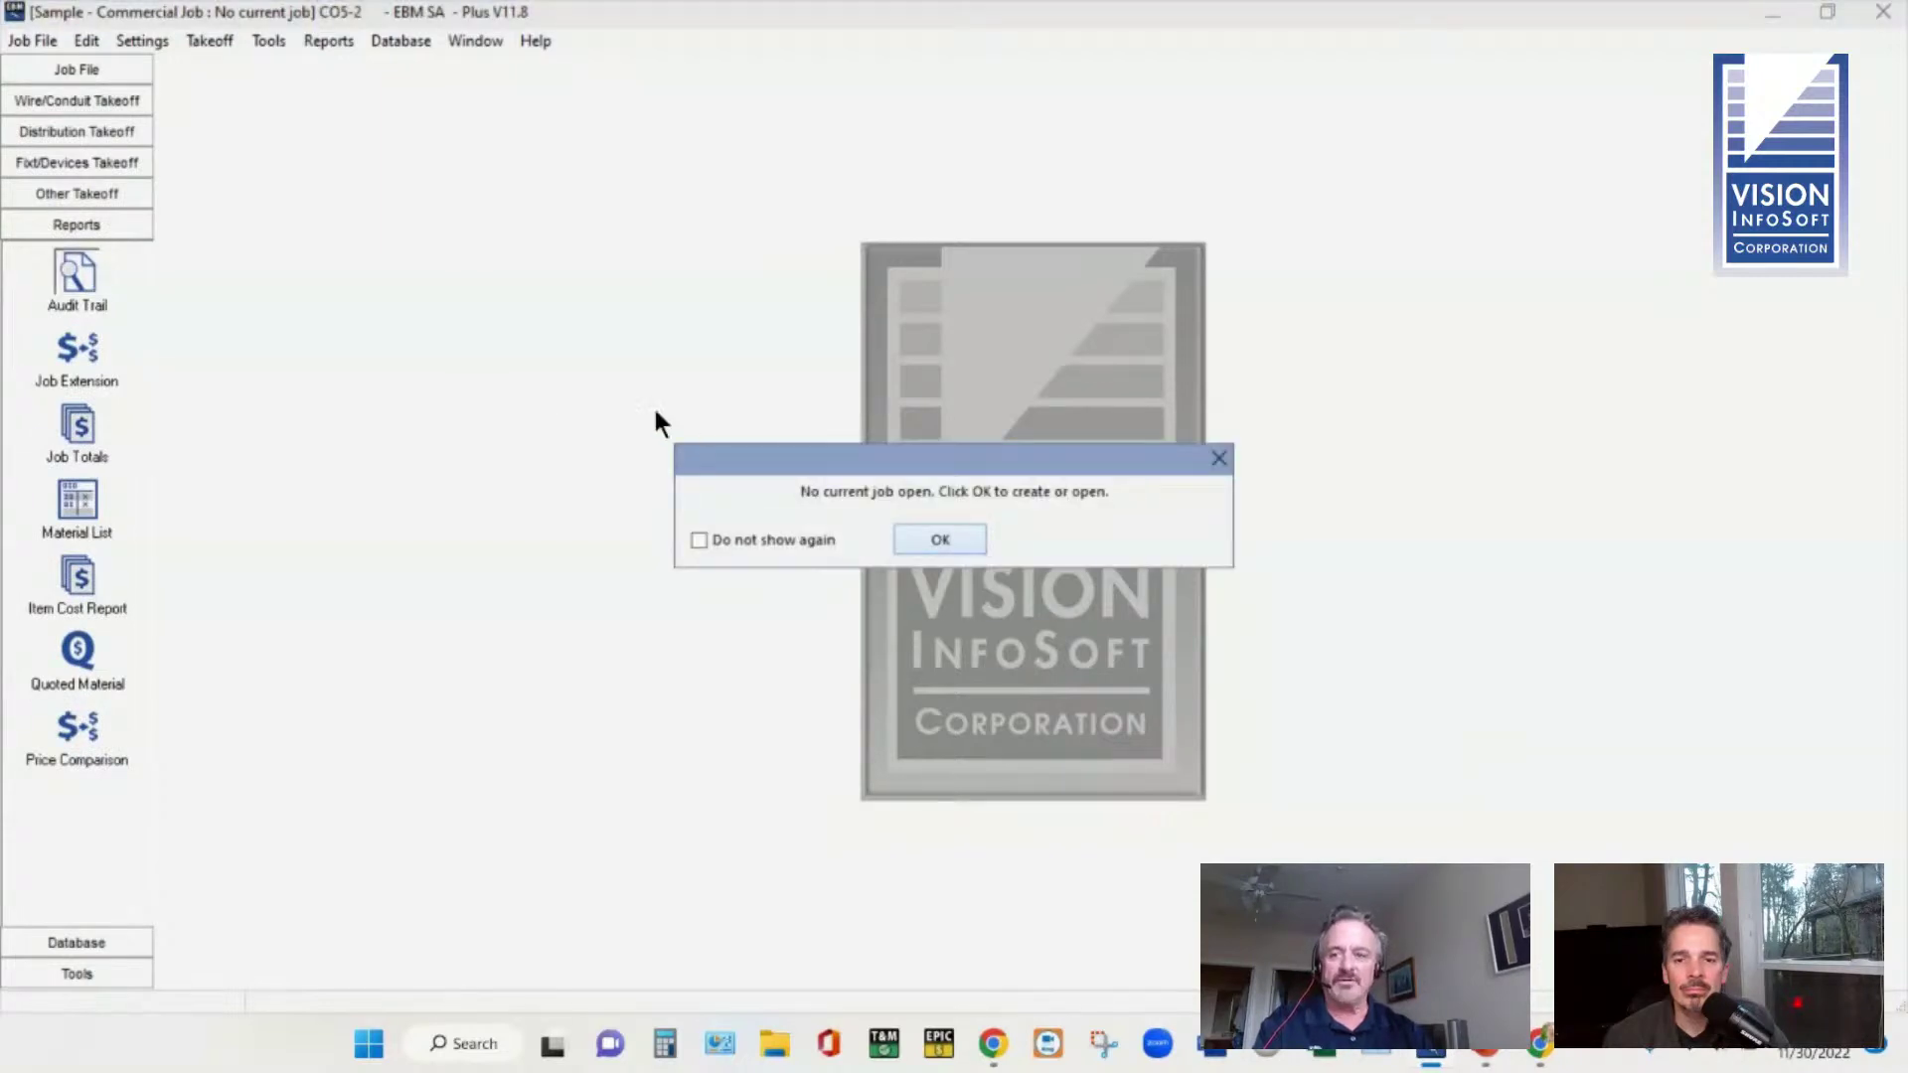
click(922, 535)
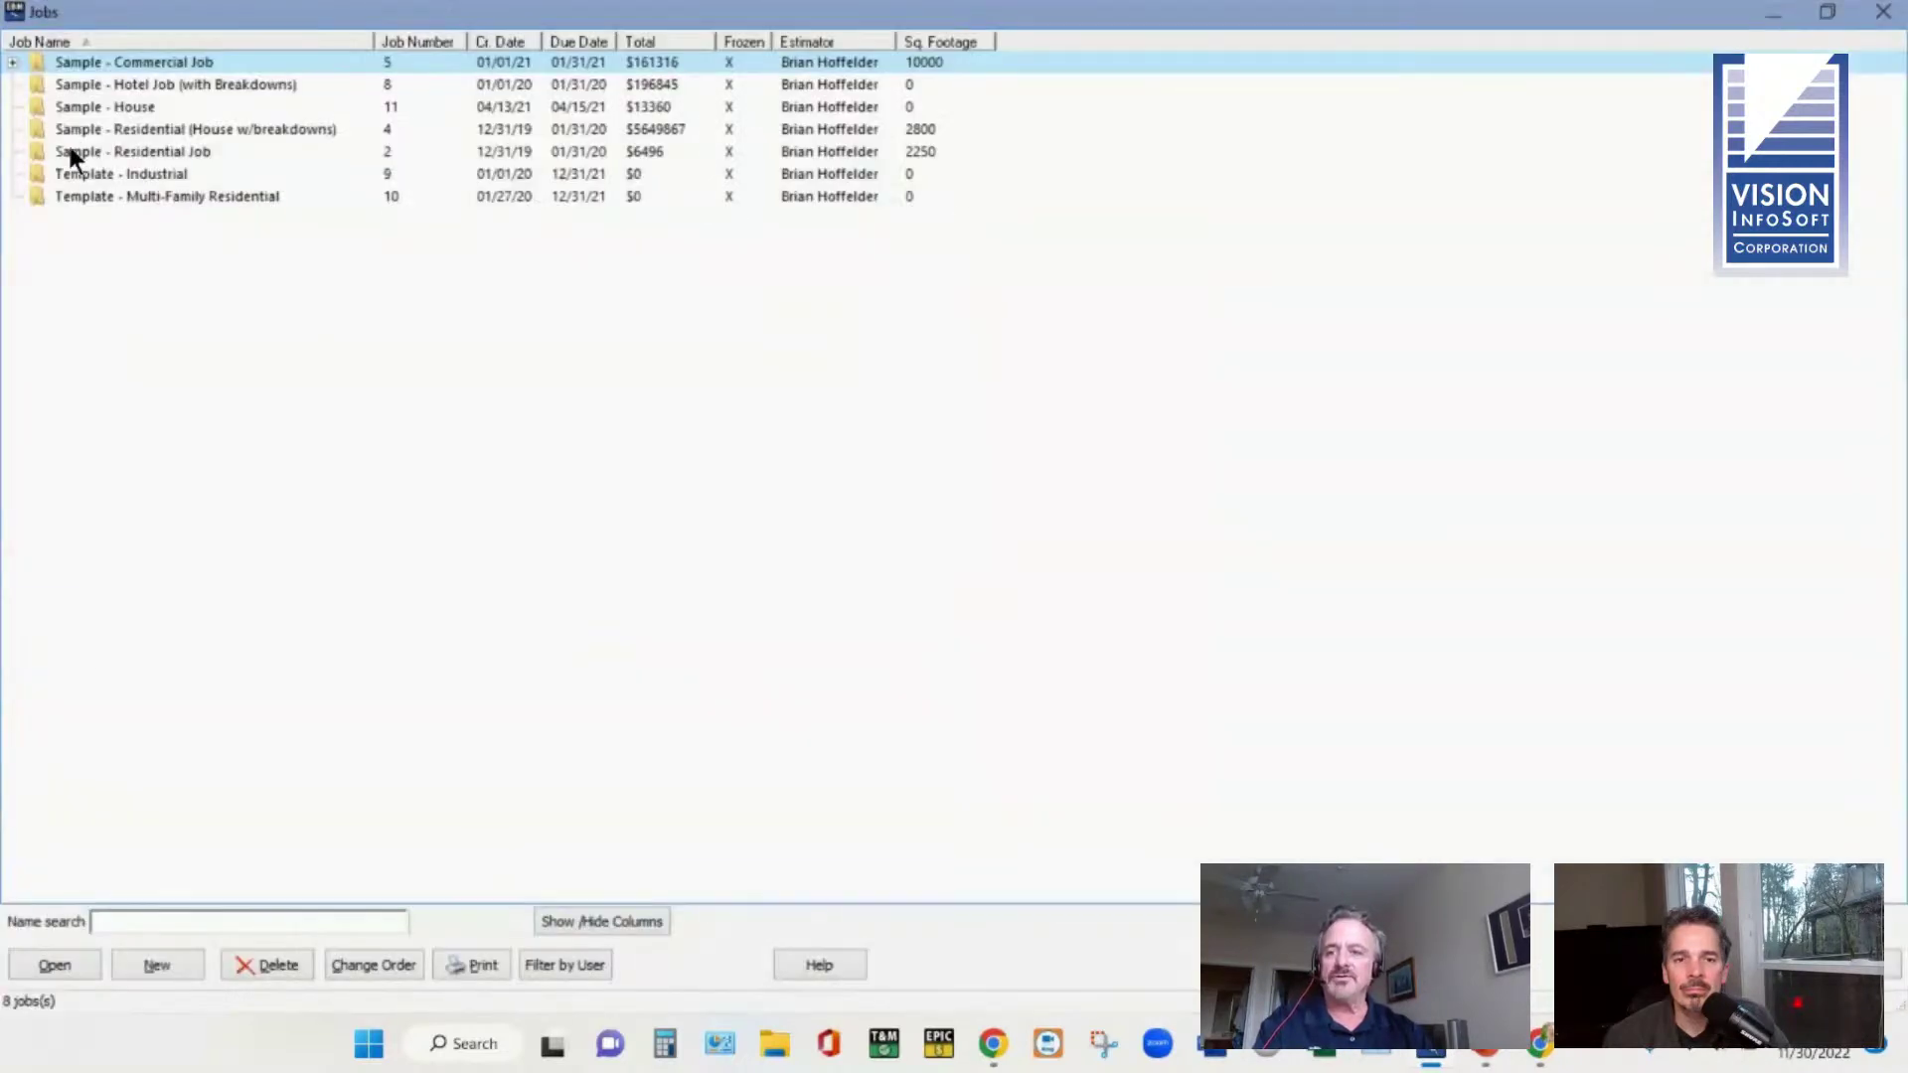
double_click(86, 64)
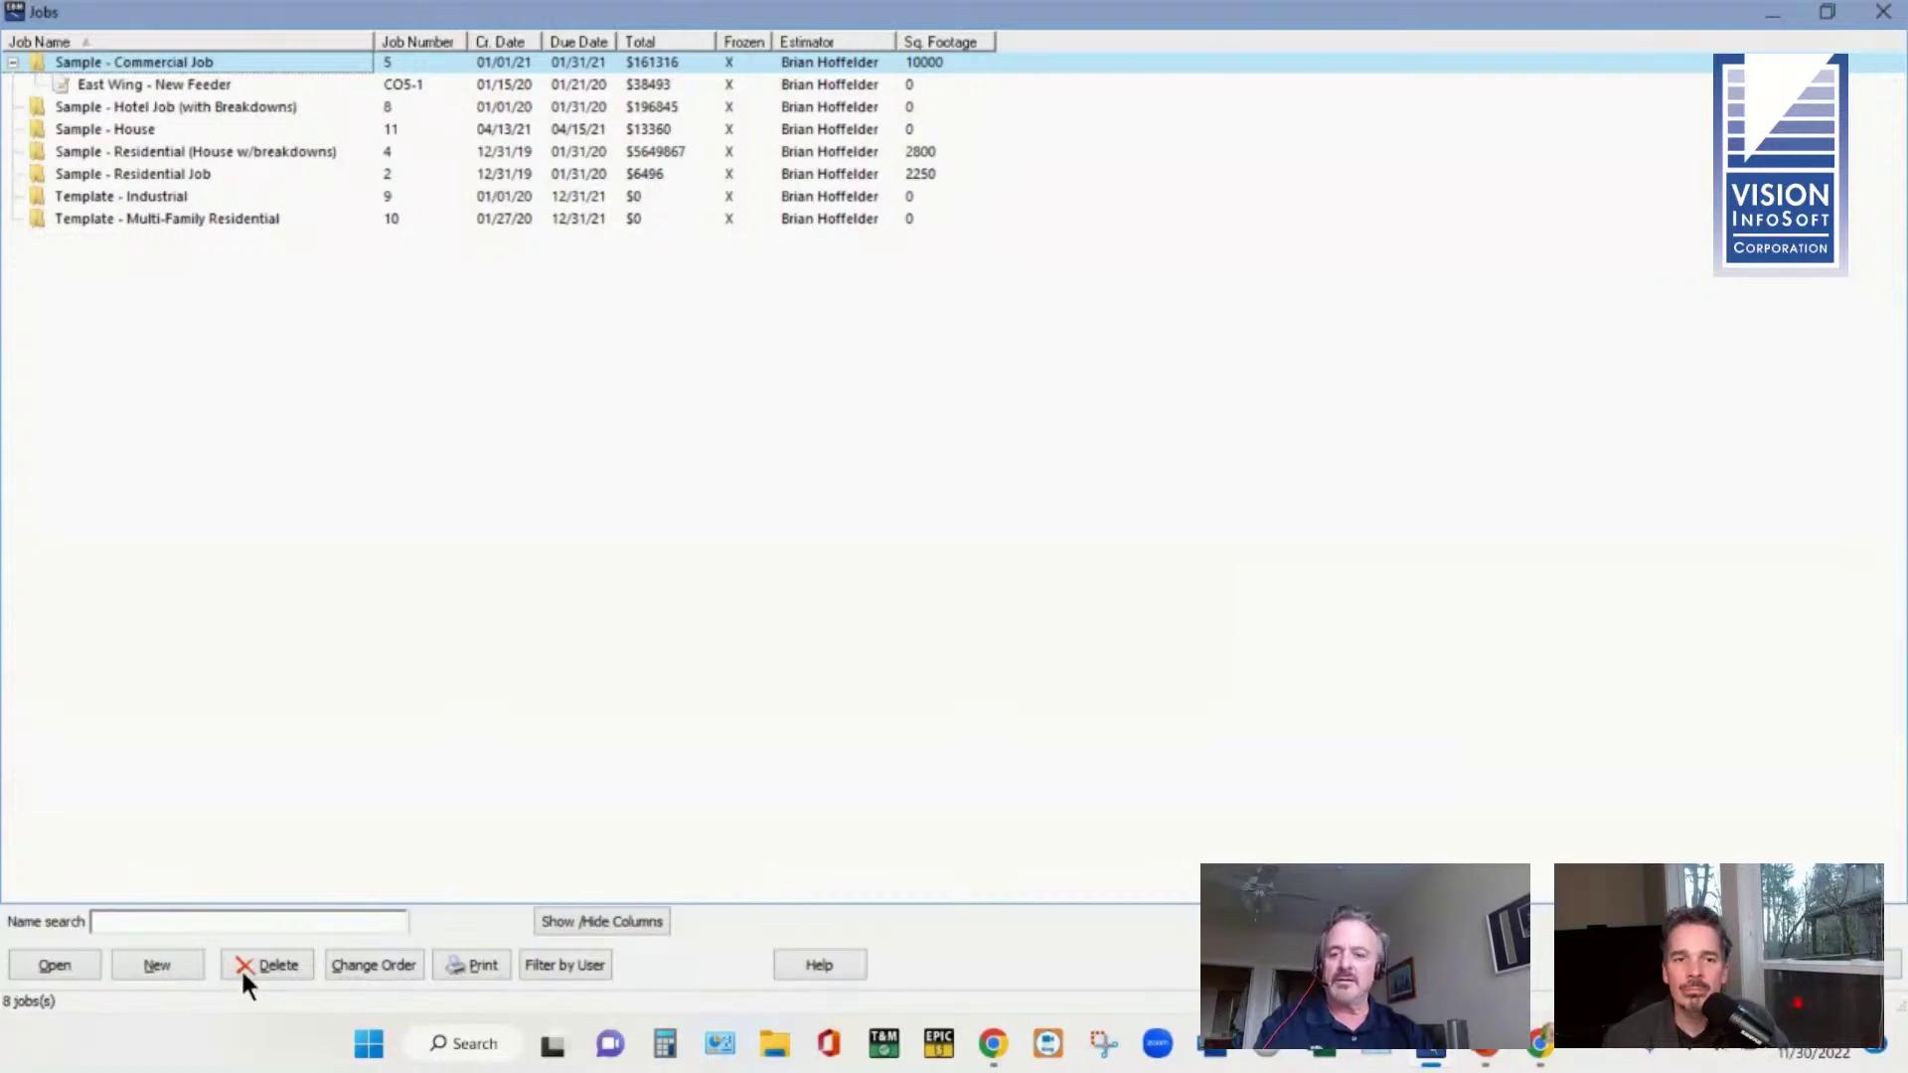
click(55, 964)
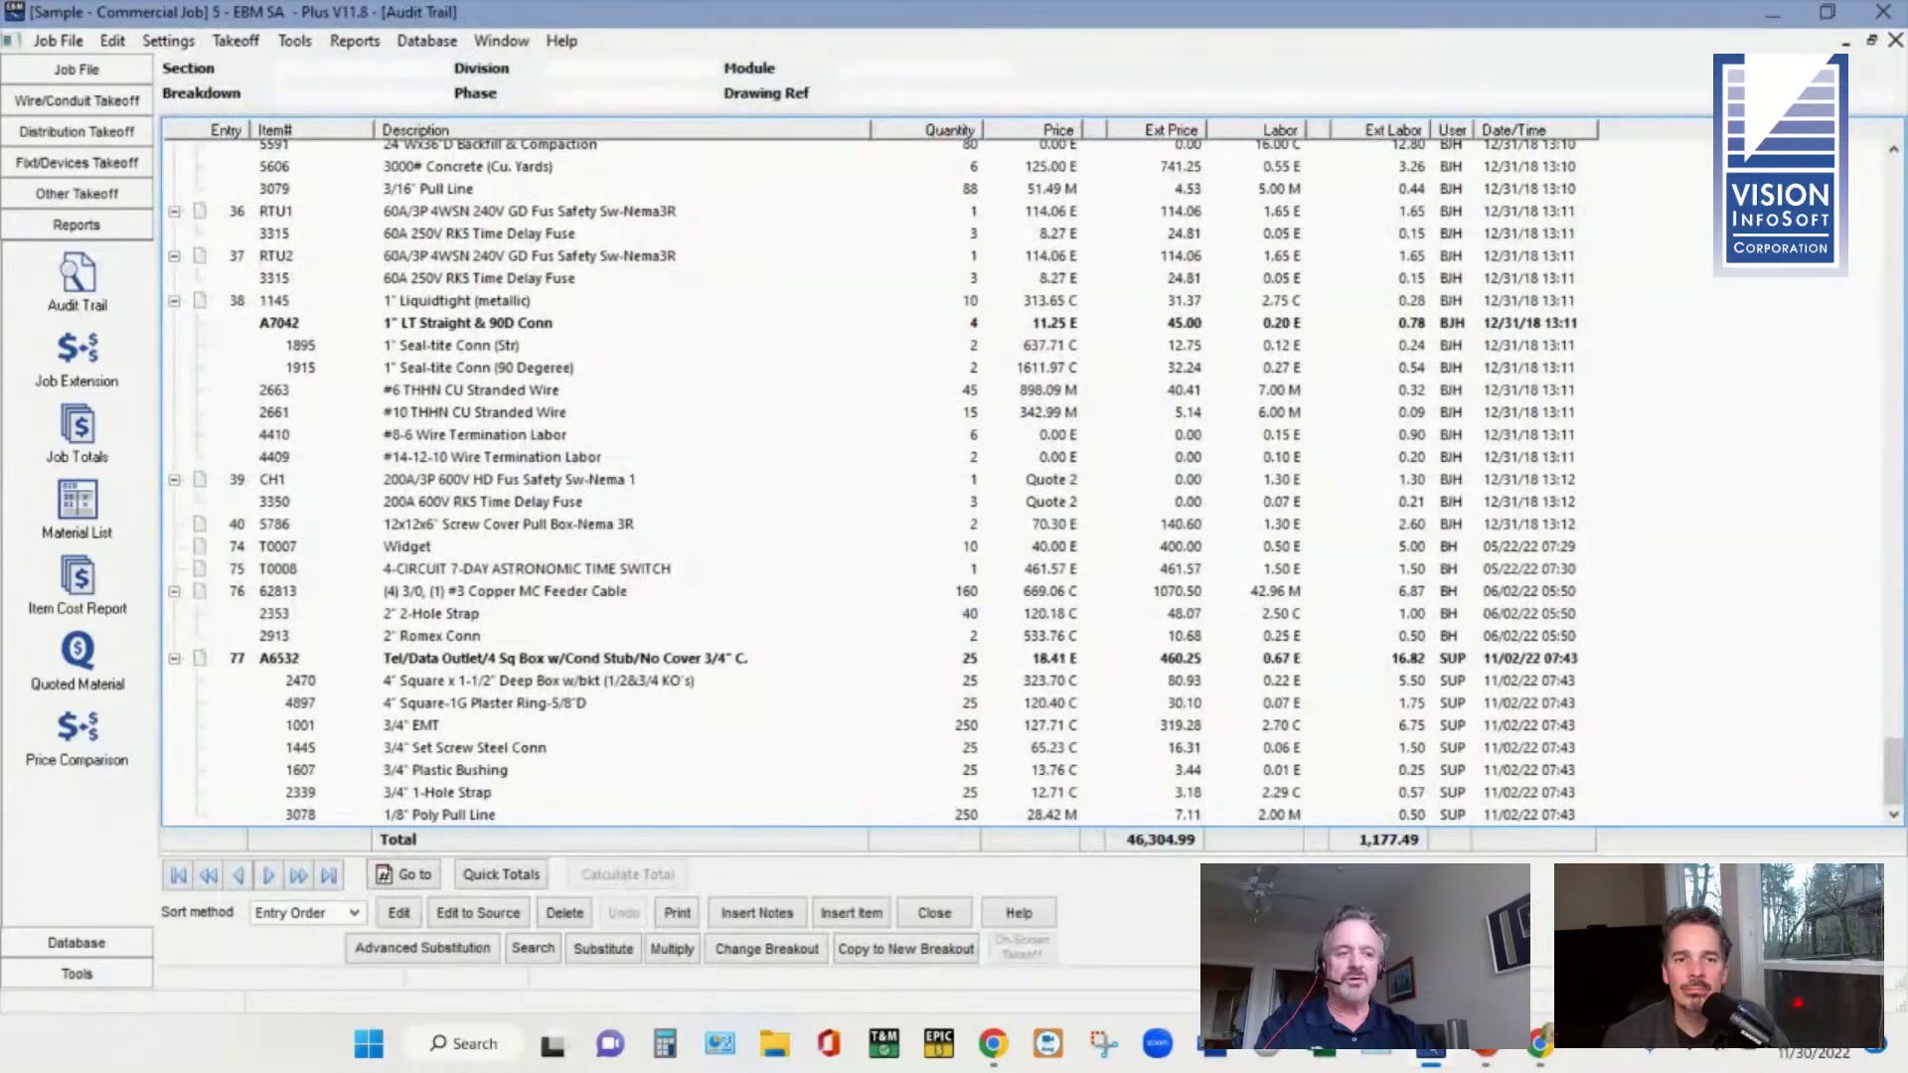
Step: Scroll through the Audit Trail and select entry 22, 1/2" EMT at 1,200 length
drag(1885, 770, 1893, 183)
scroll(723, 533, down, 6)
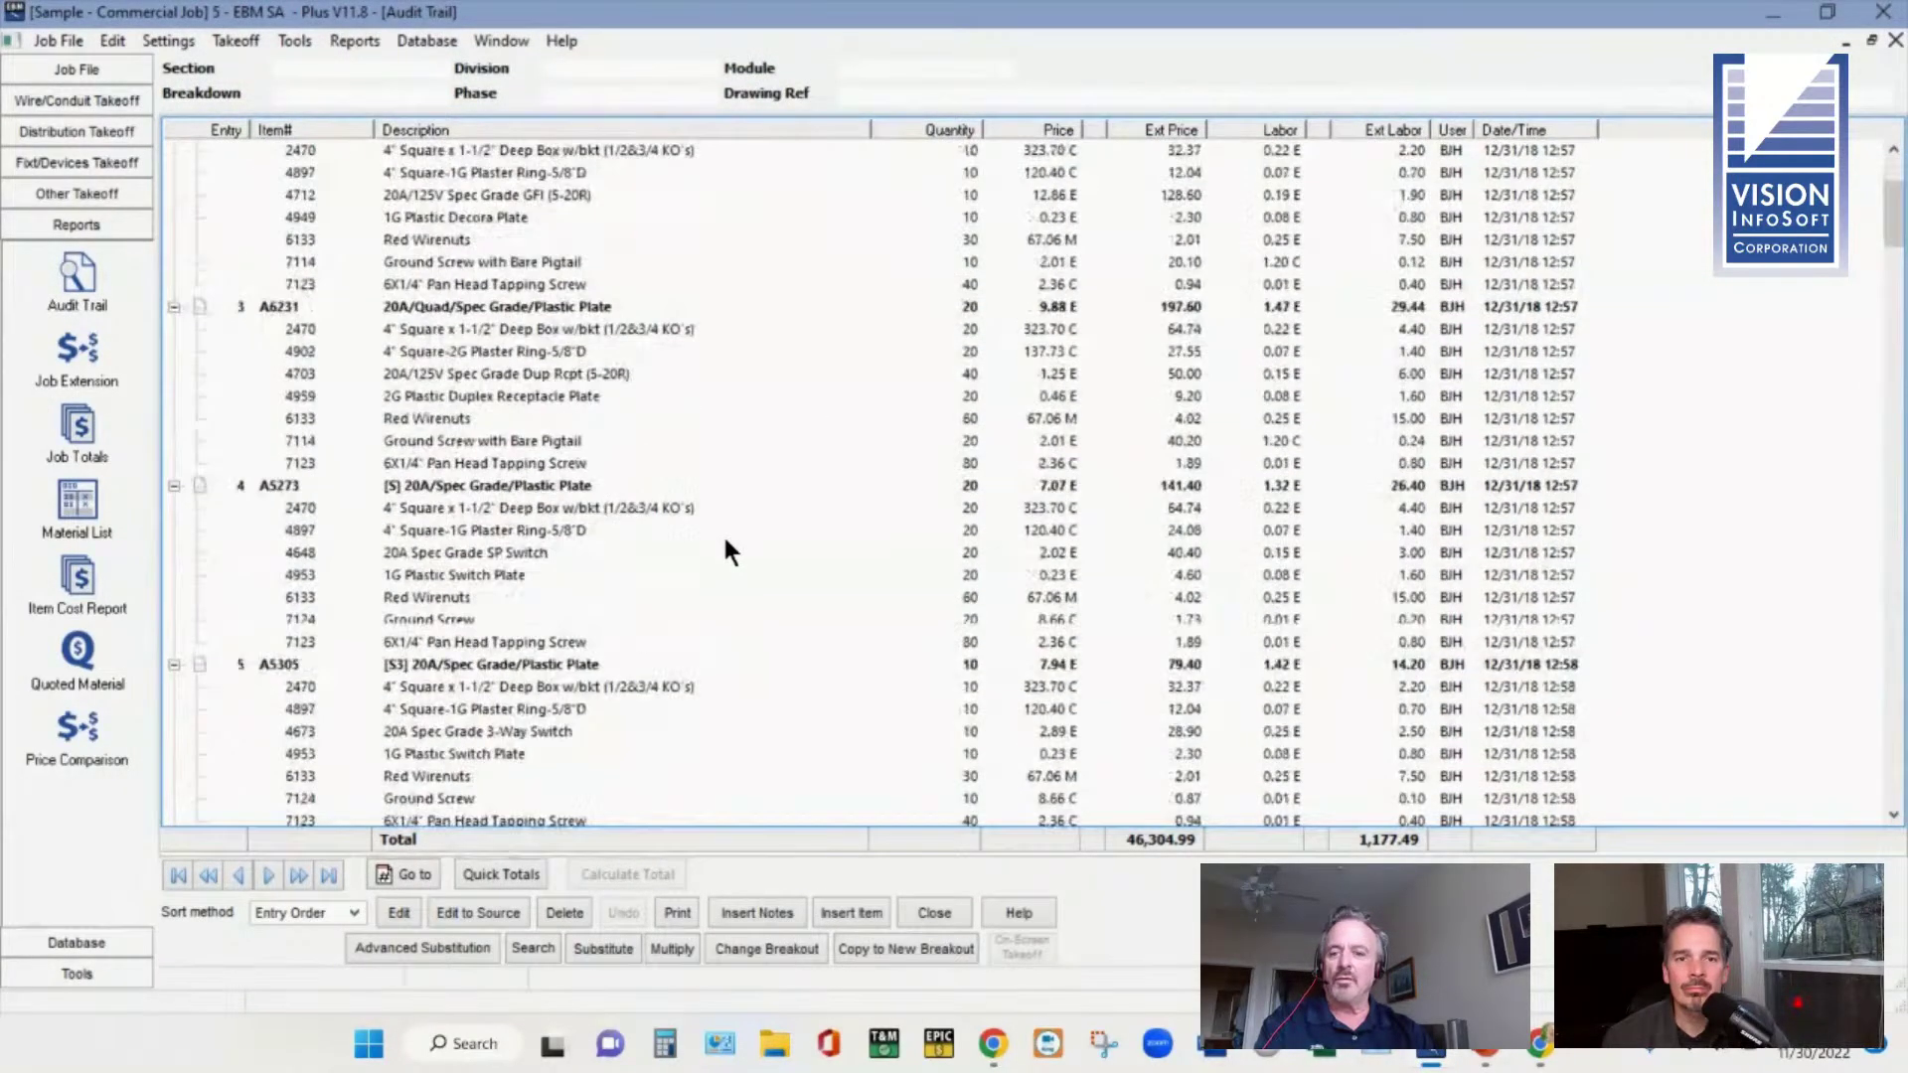
scroll(724, 540, down, 8)
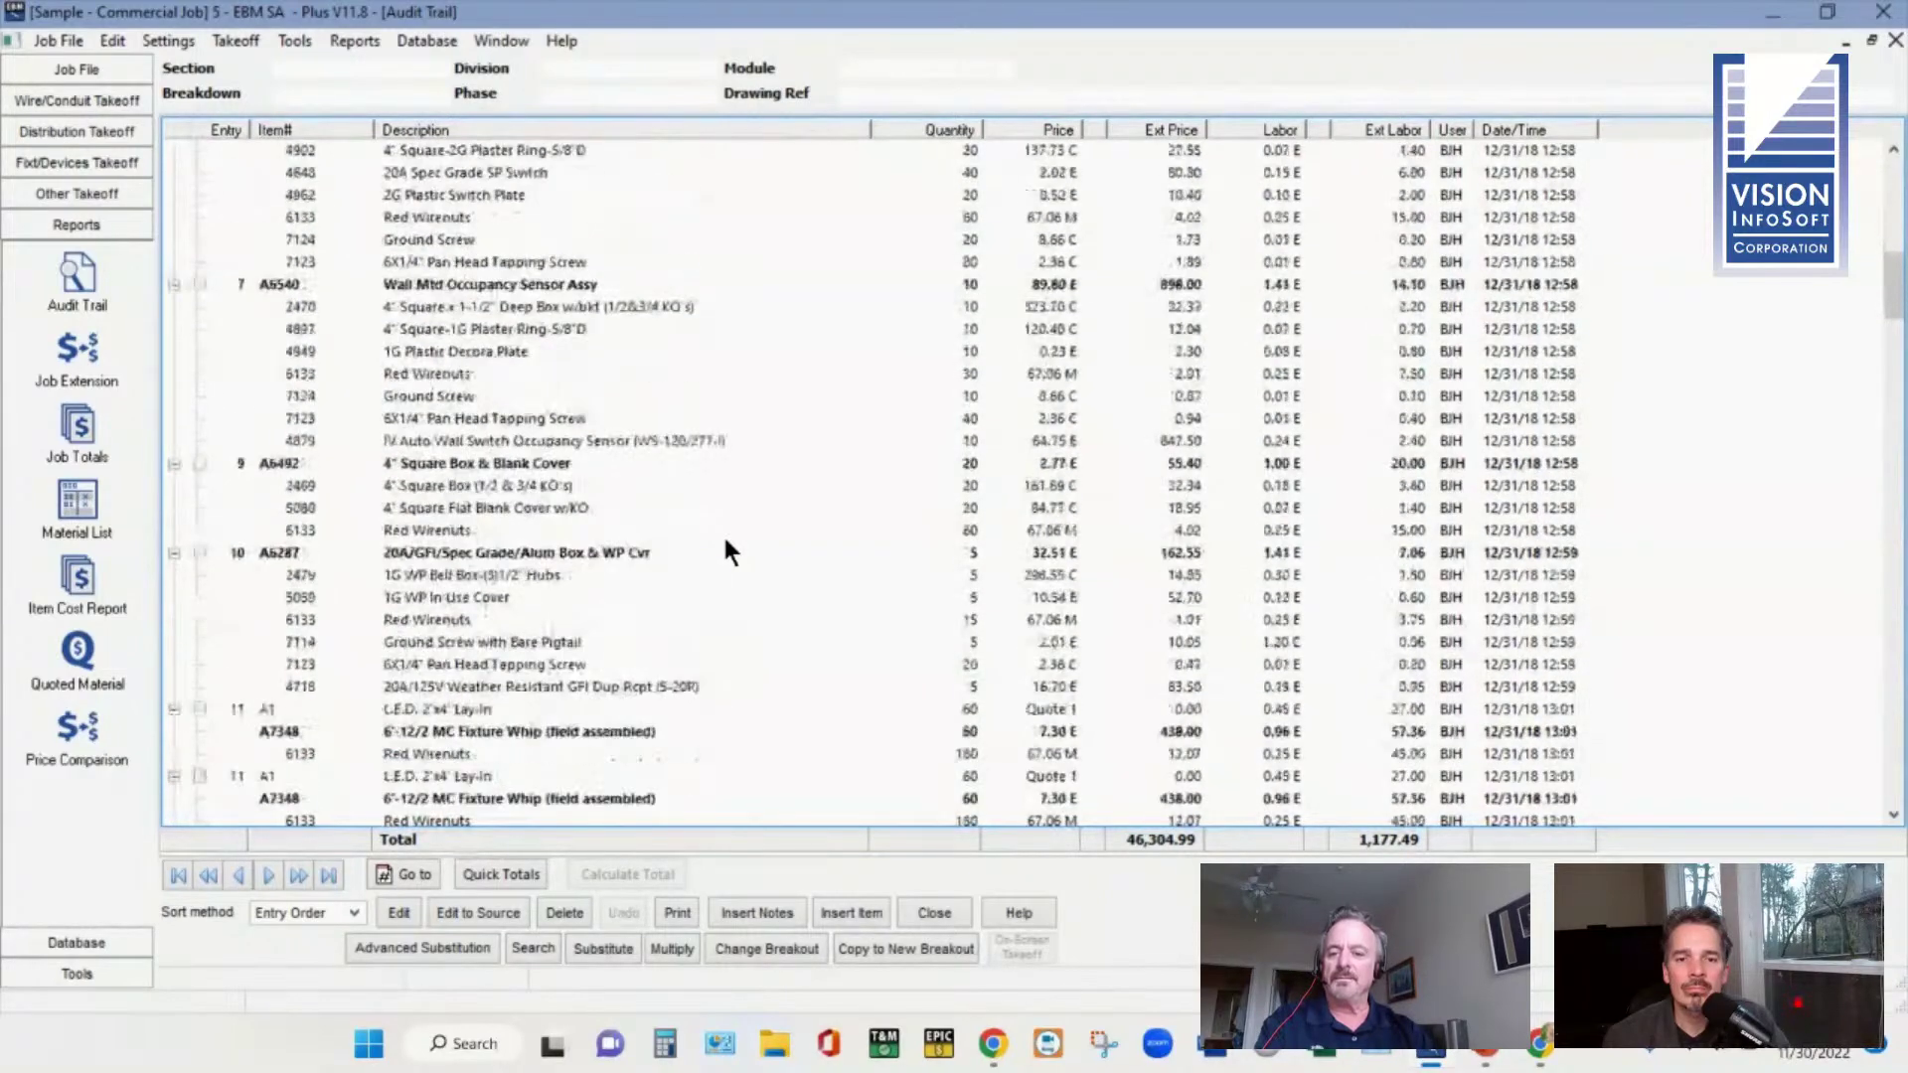
scroll(726, 542, down, 5)
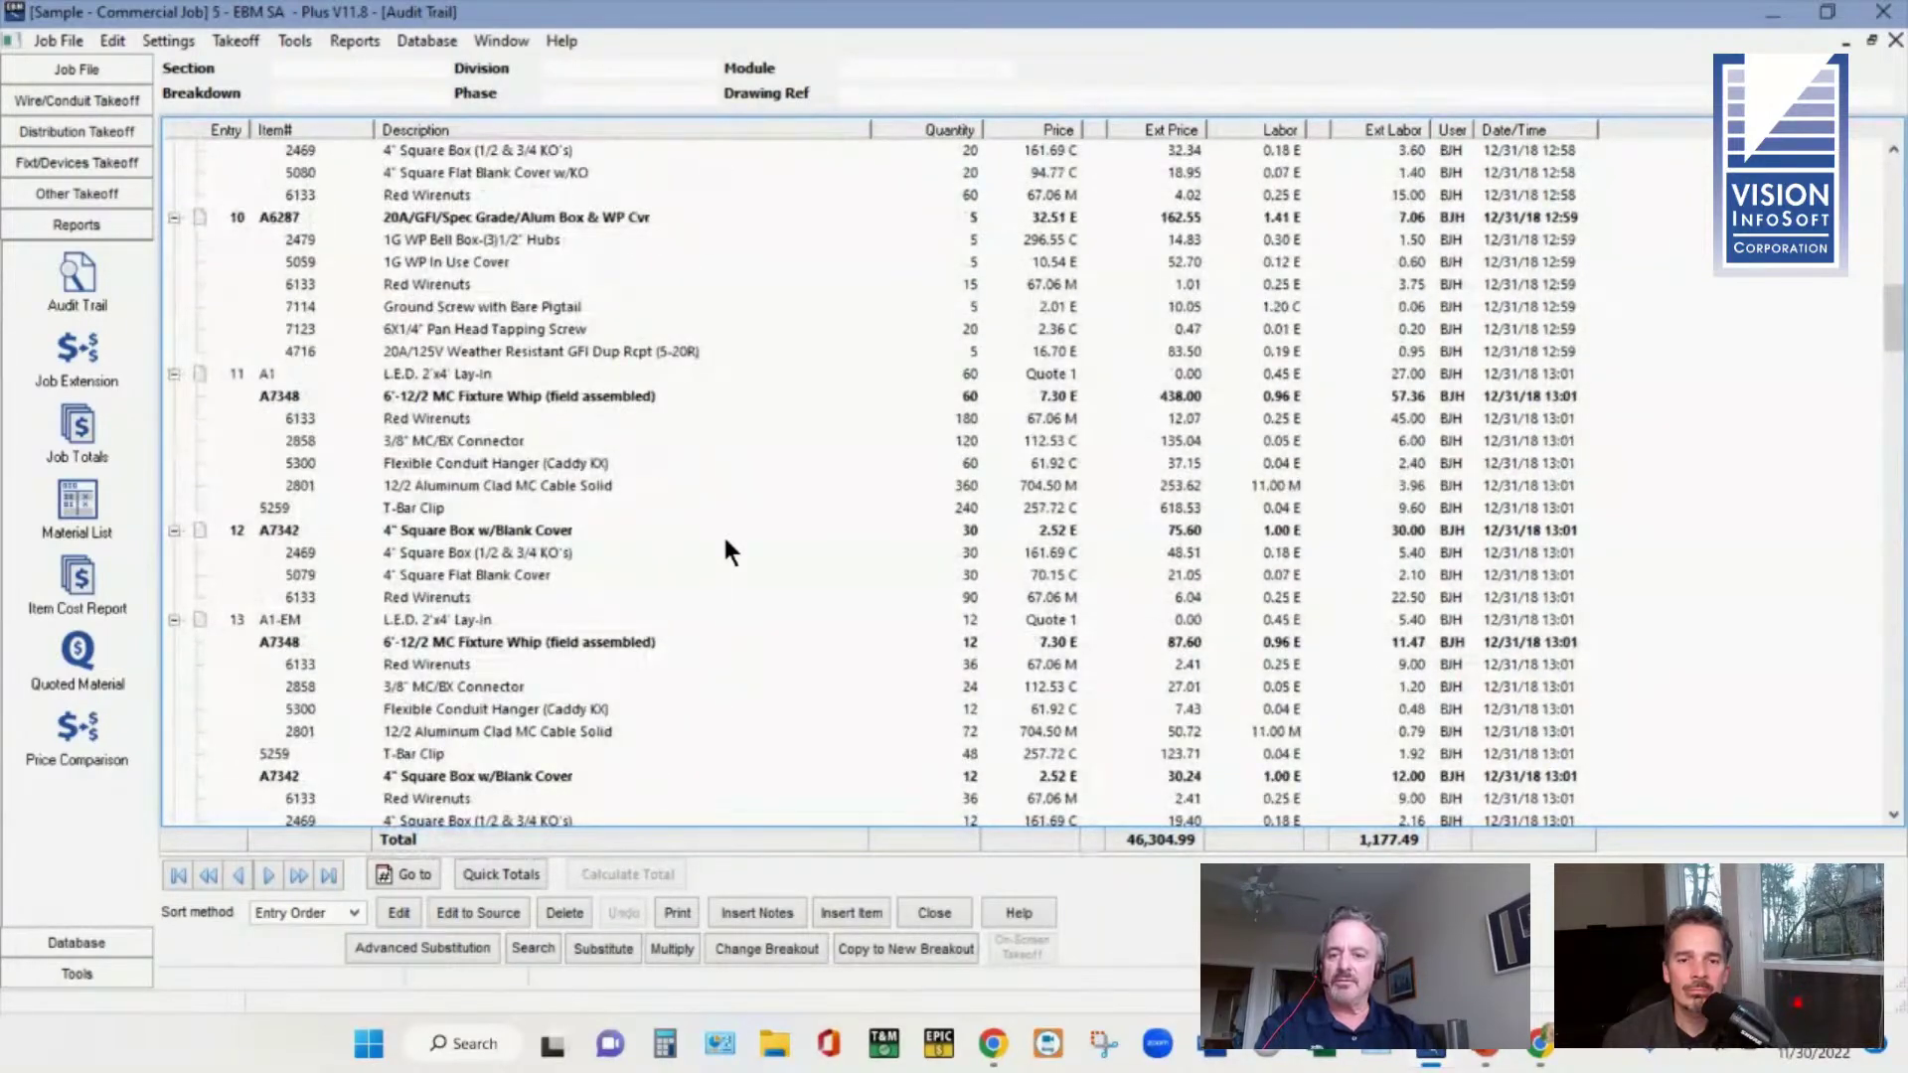
scroll(723, 533, down, 5)
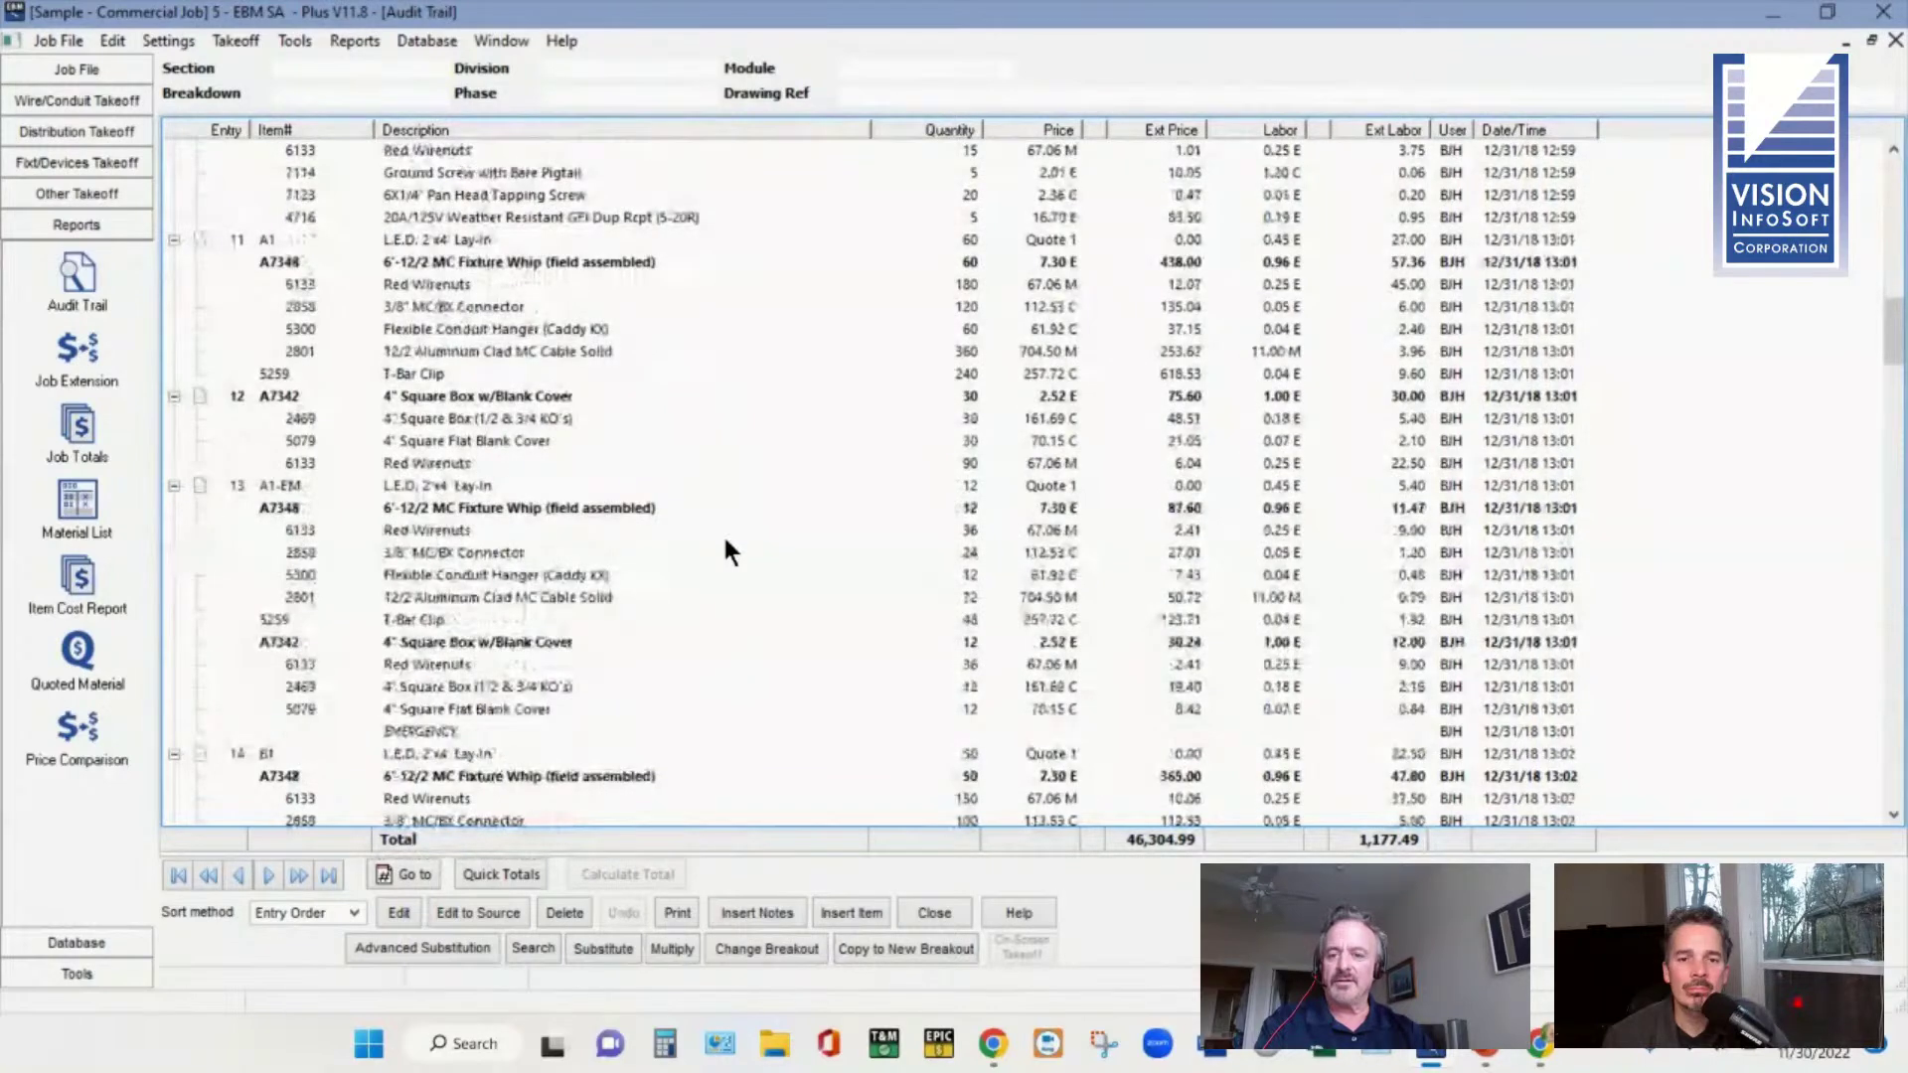
scroll(724, 533, down, 5)
scroll(724, 533, down, 5)
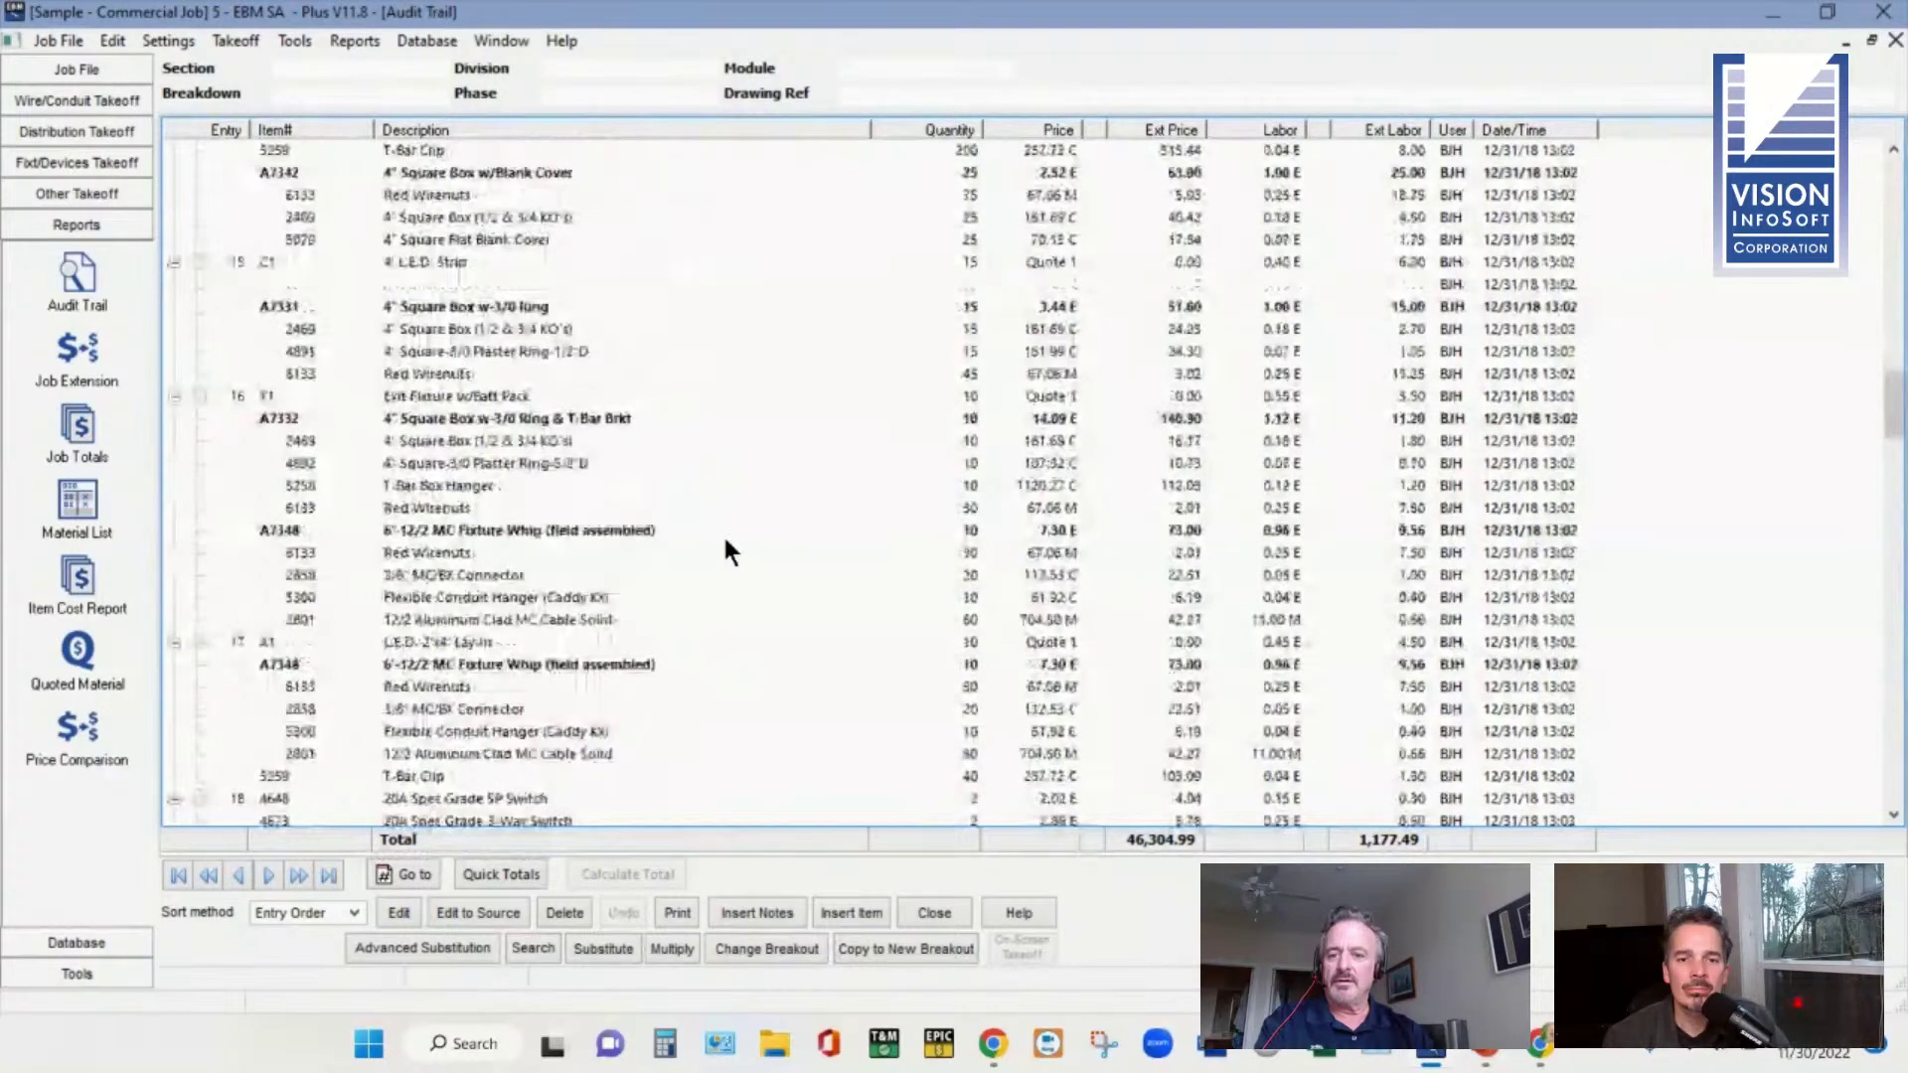
scroll(723, 533, down, 5)
scroll(724, 542, down, 2)
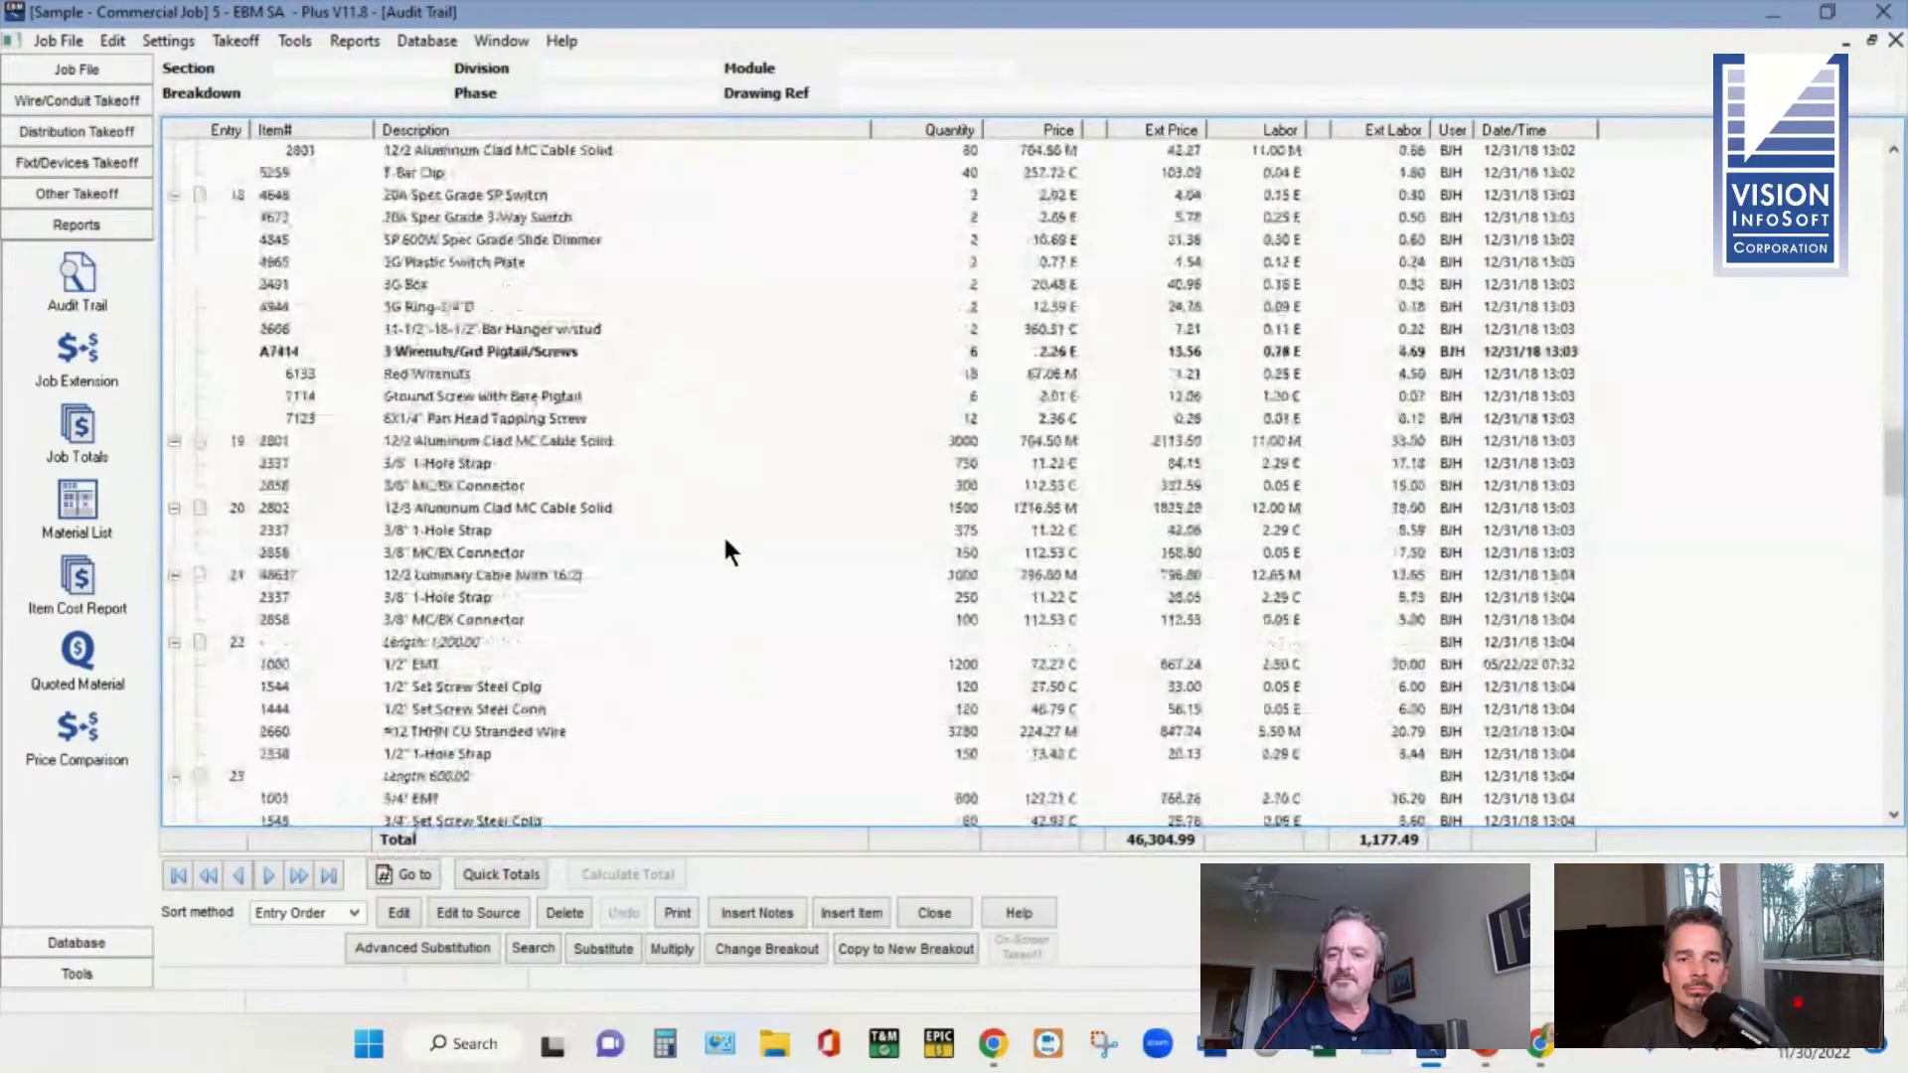
click(432, 646)
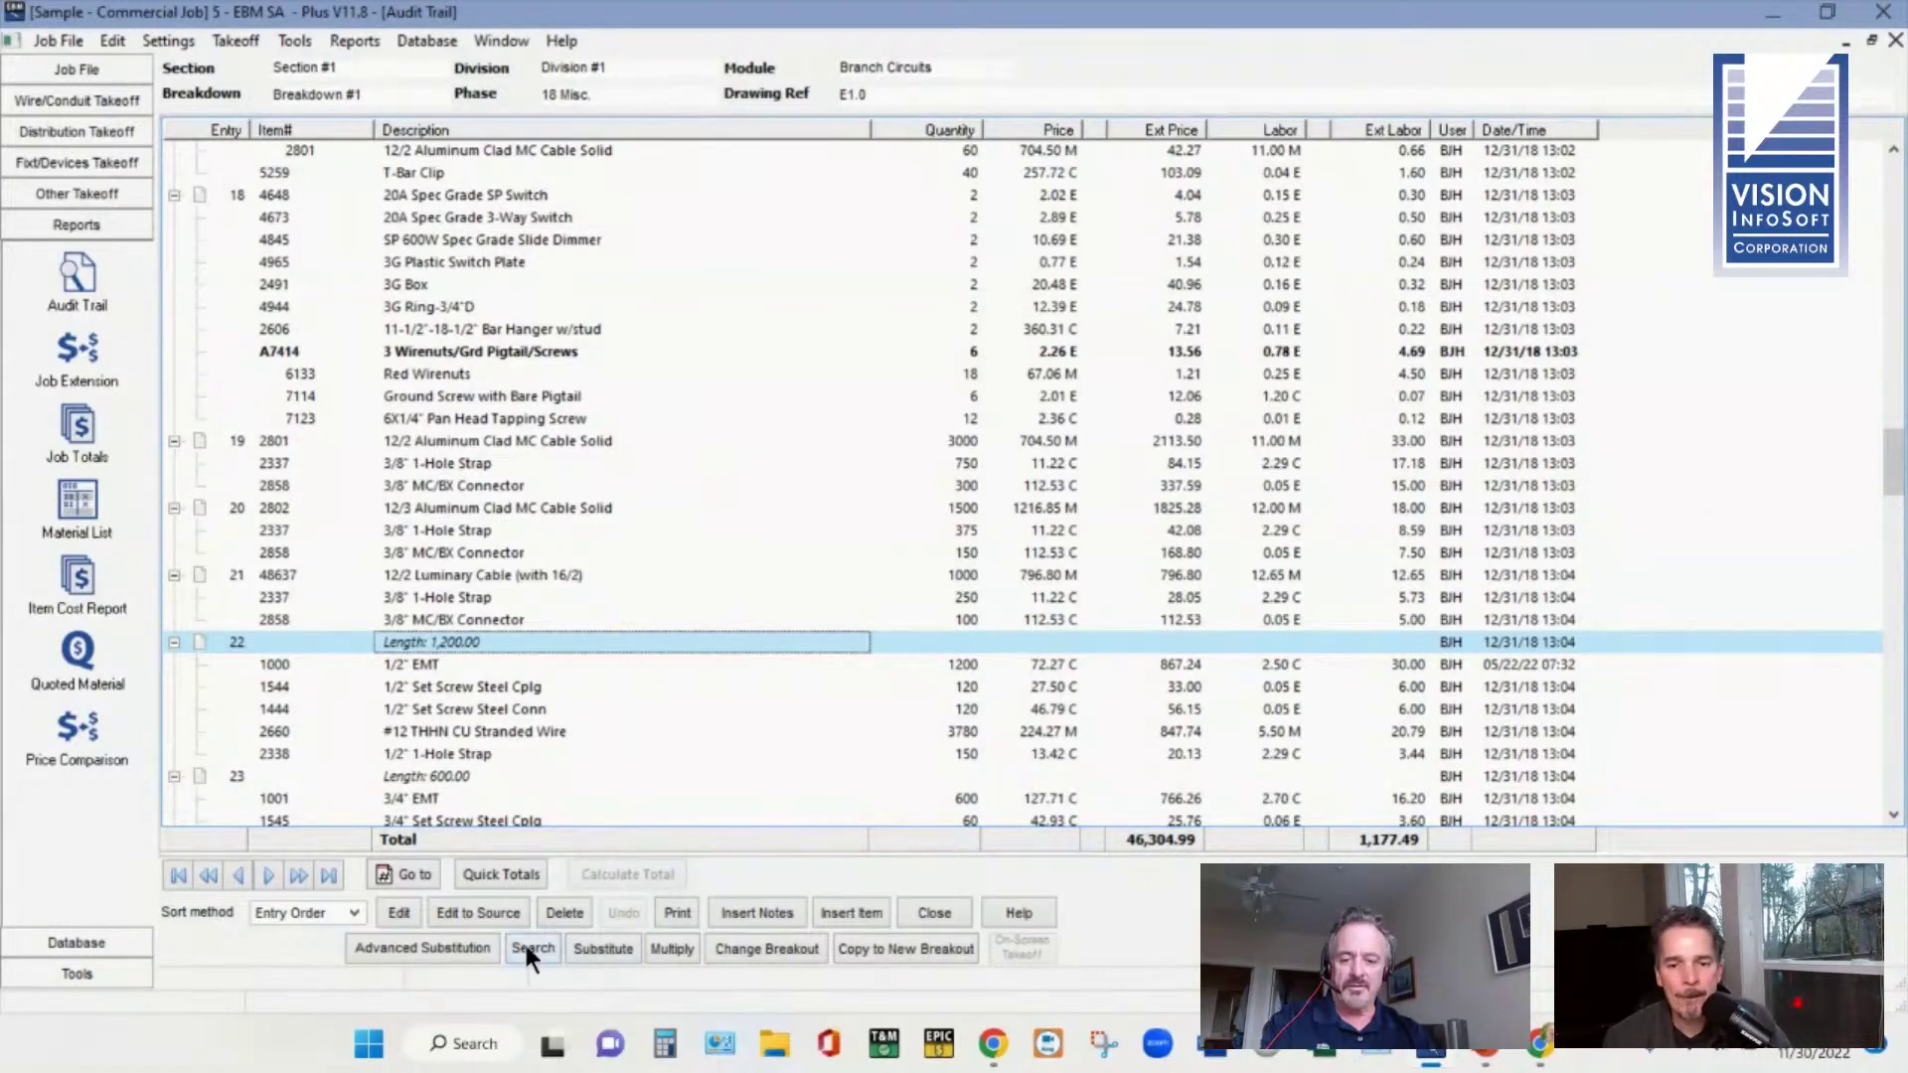
Step: Show the Advanced Substitution options for conduit, cable and fittings, then go to the slideshow
click(455, 944)
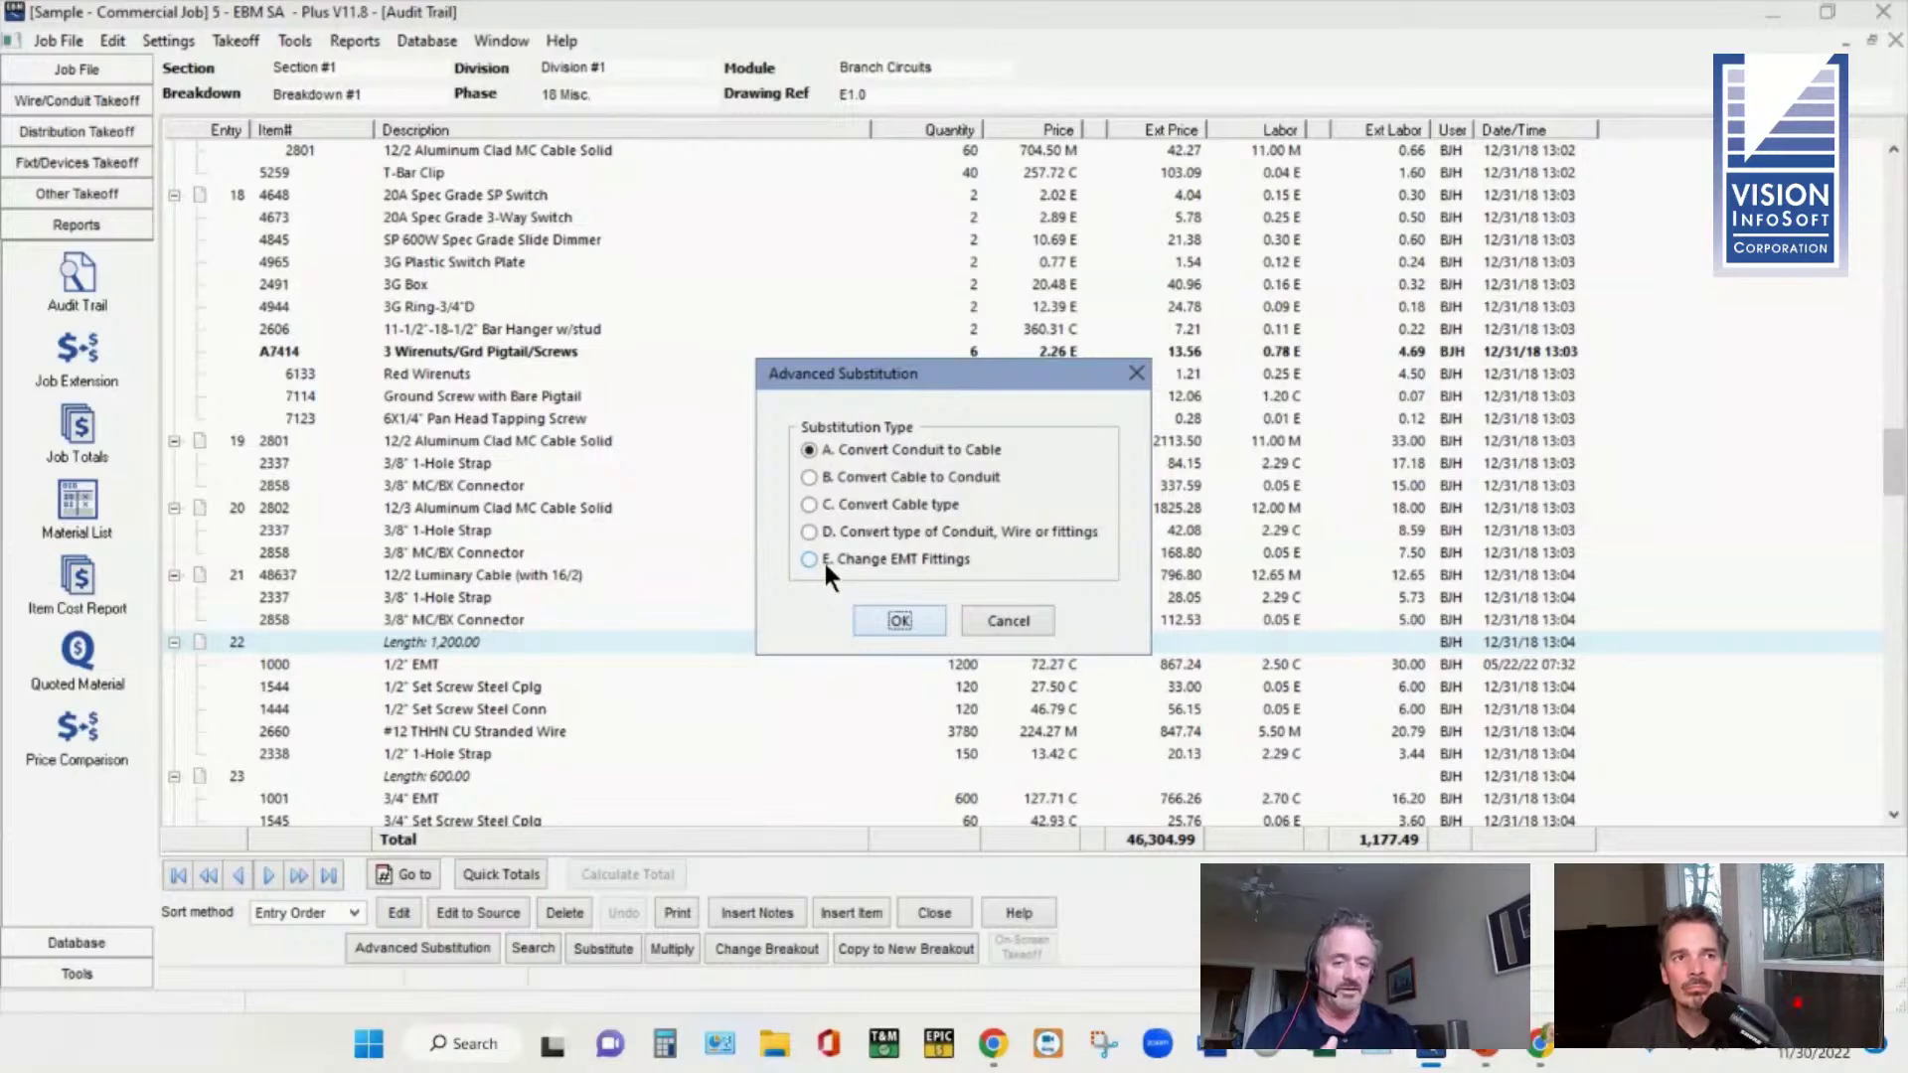
key(alt+Tab)
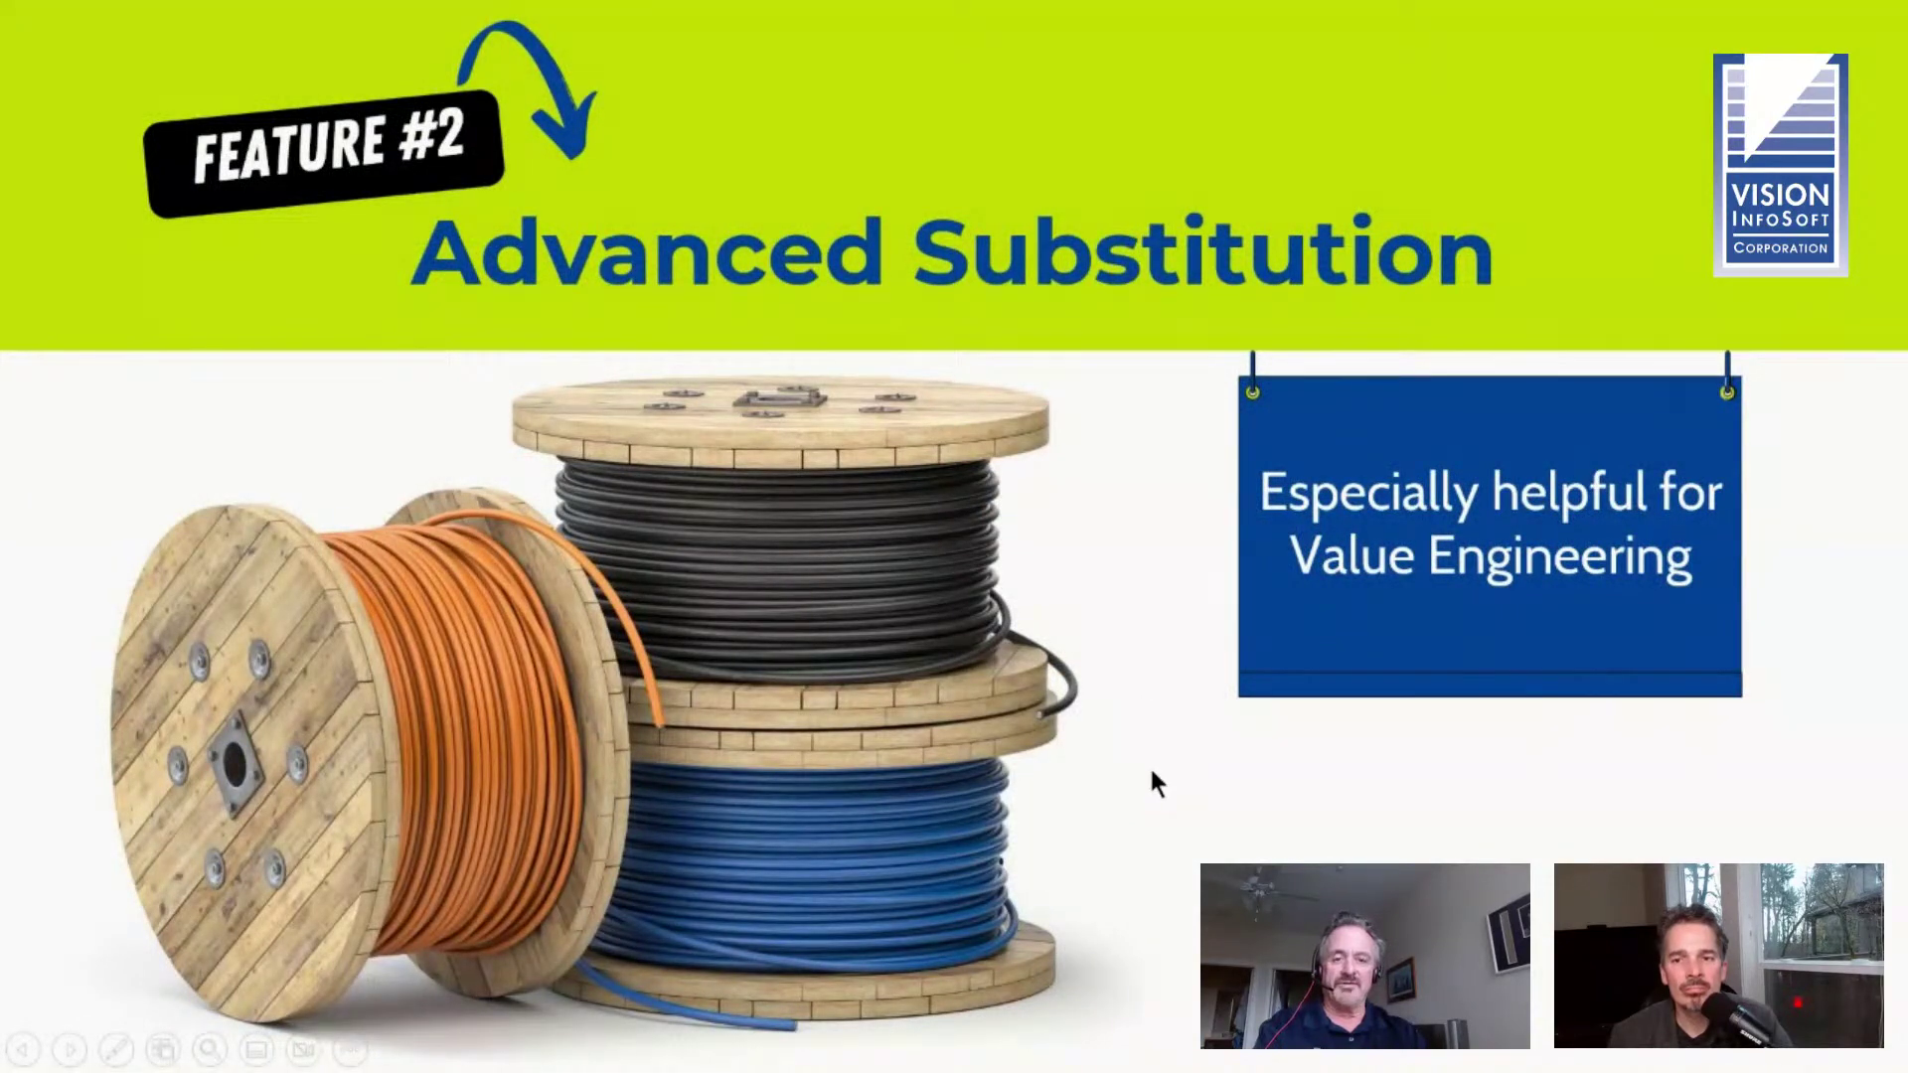
Step: Advance to the Feature #3 Audit Trail slide, reveal the filtering and sorting bullet, and return to EBM
click(1151, 772)
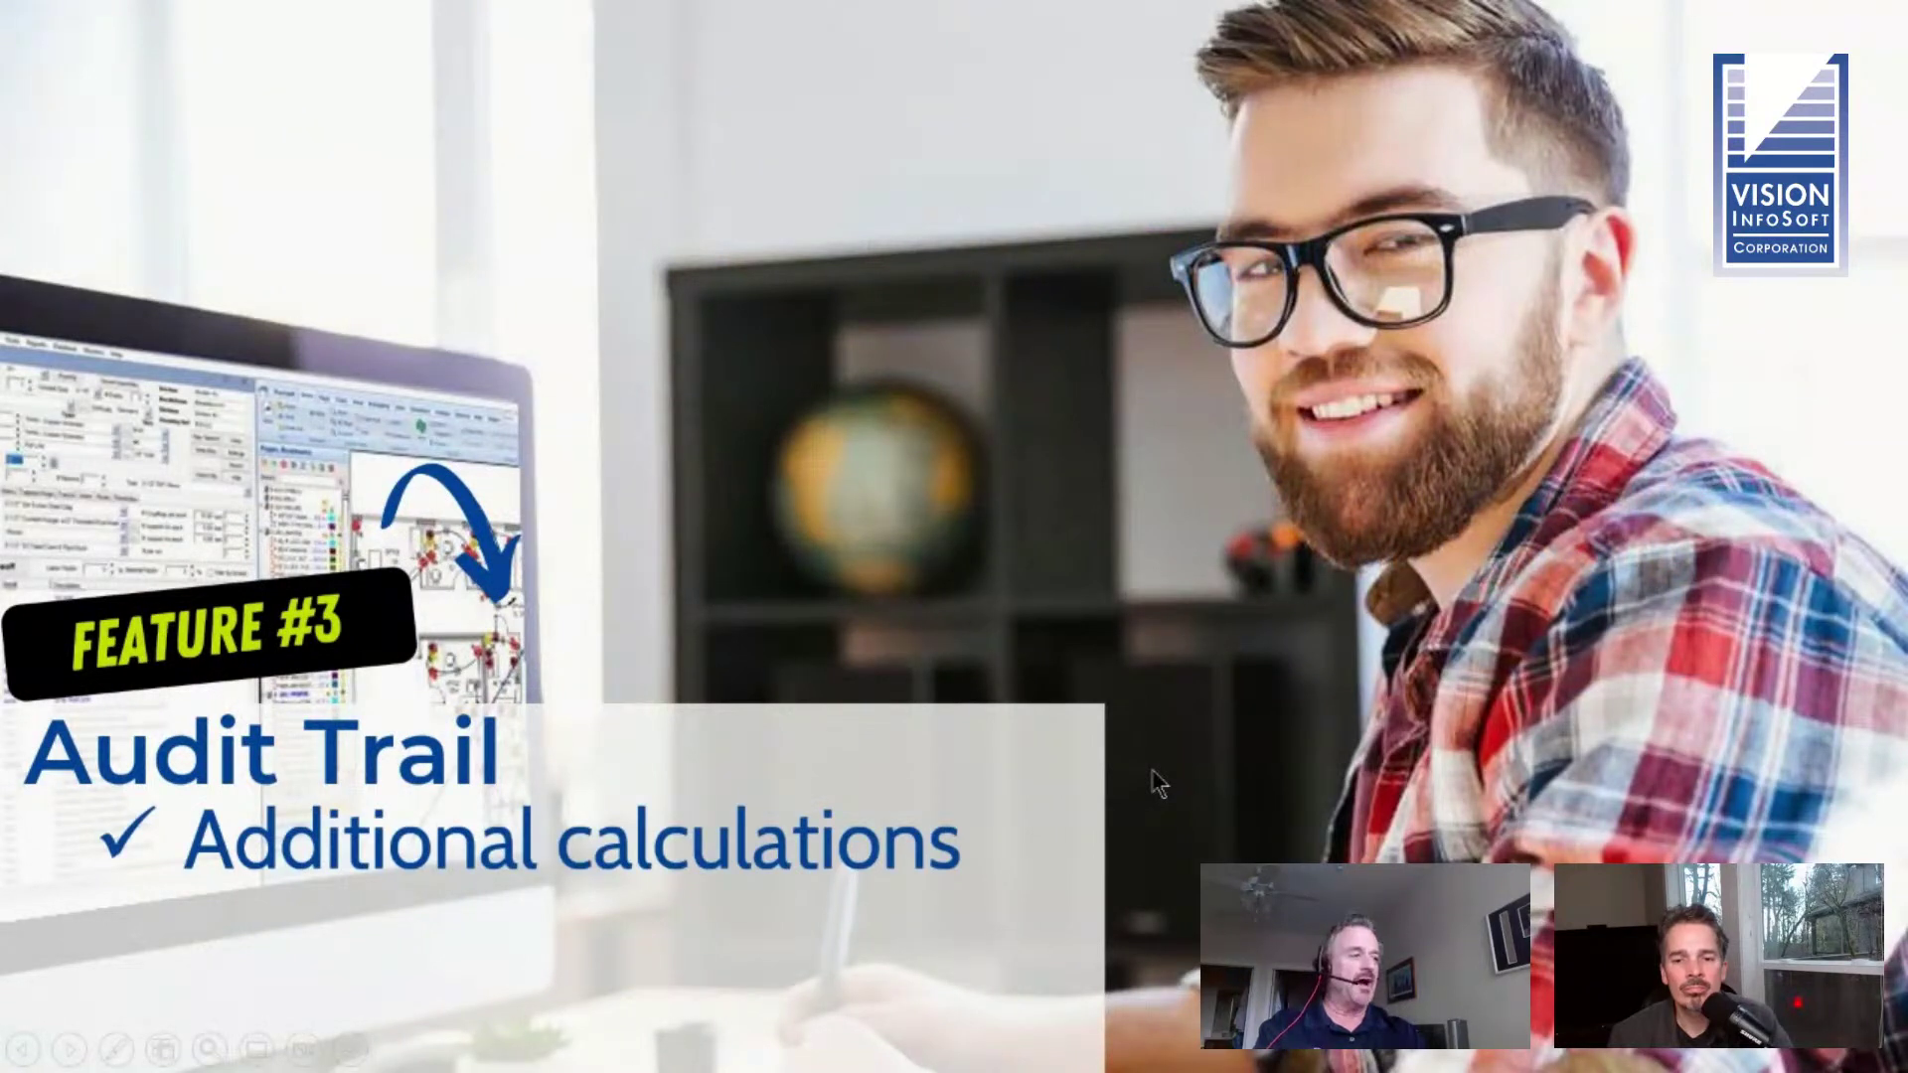
click(1153, 782)
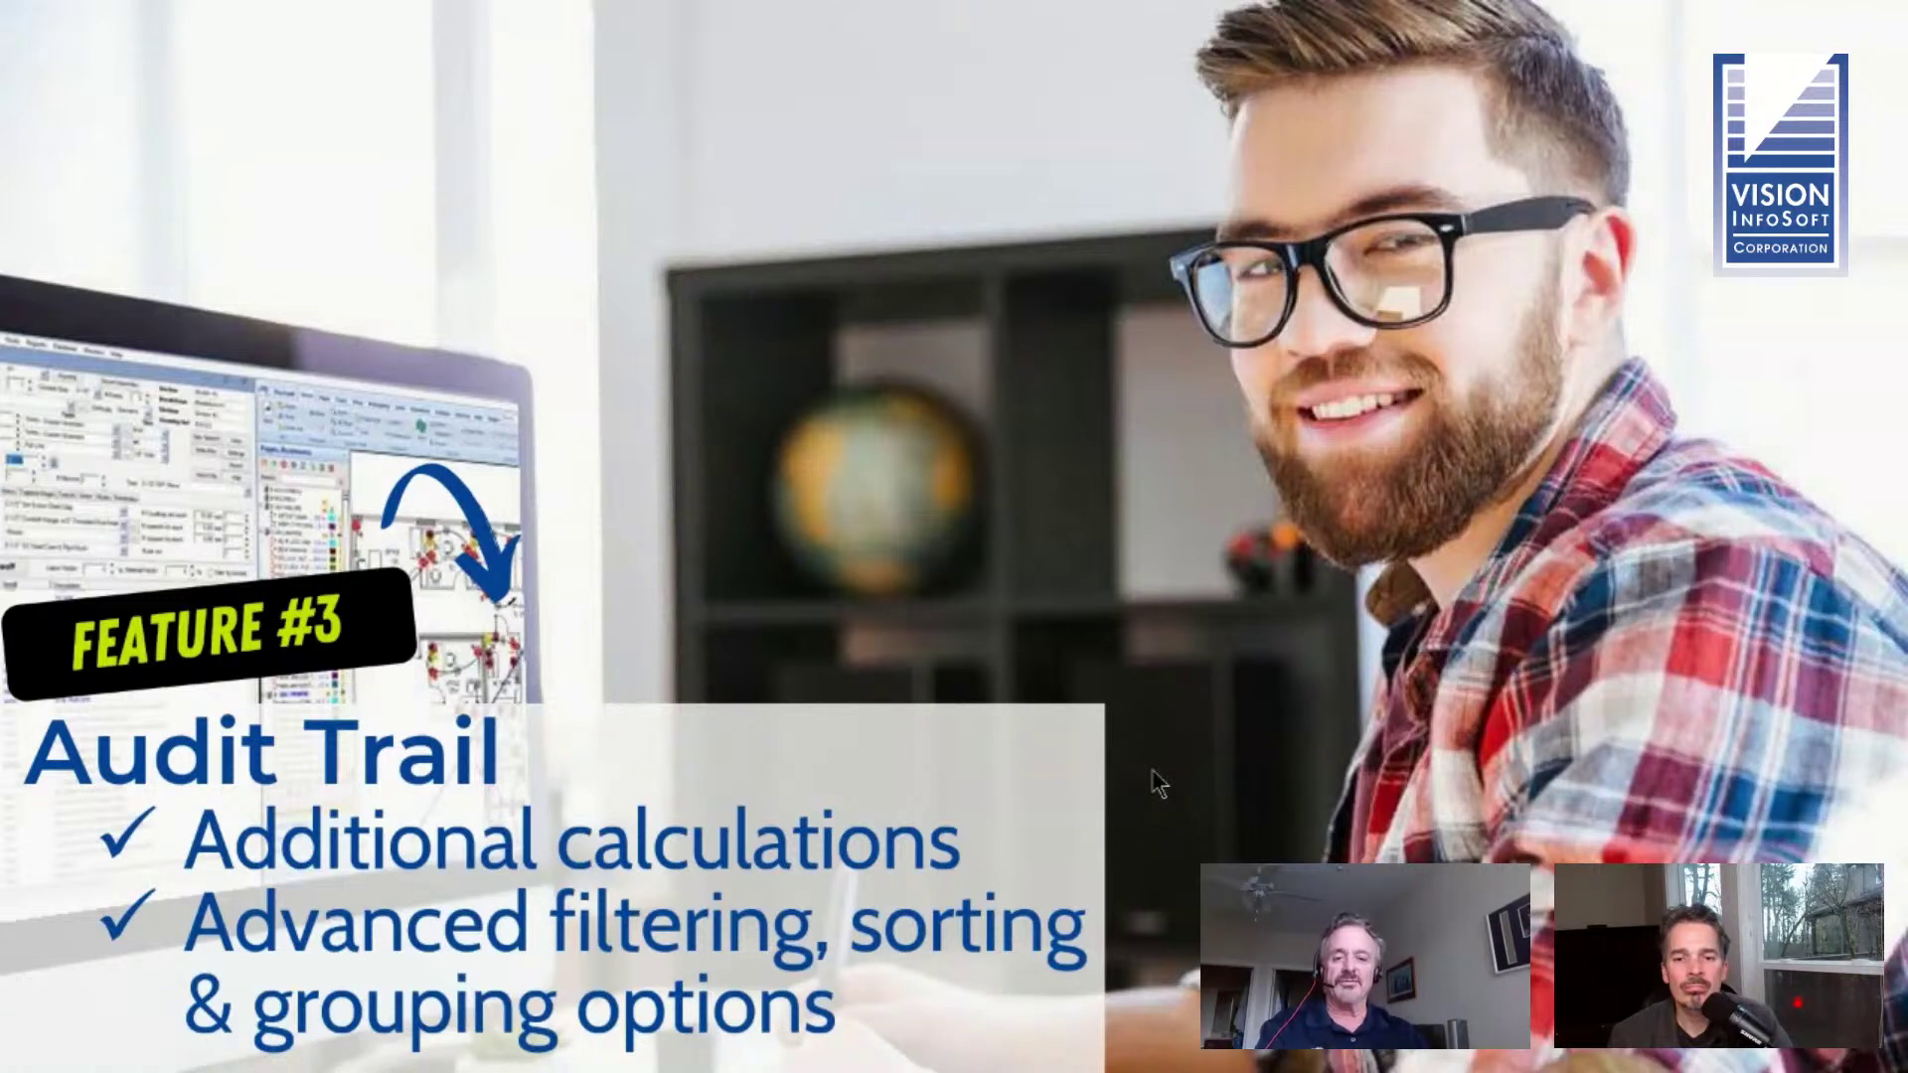
key(alt+Tab)
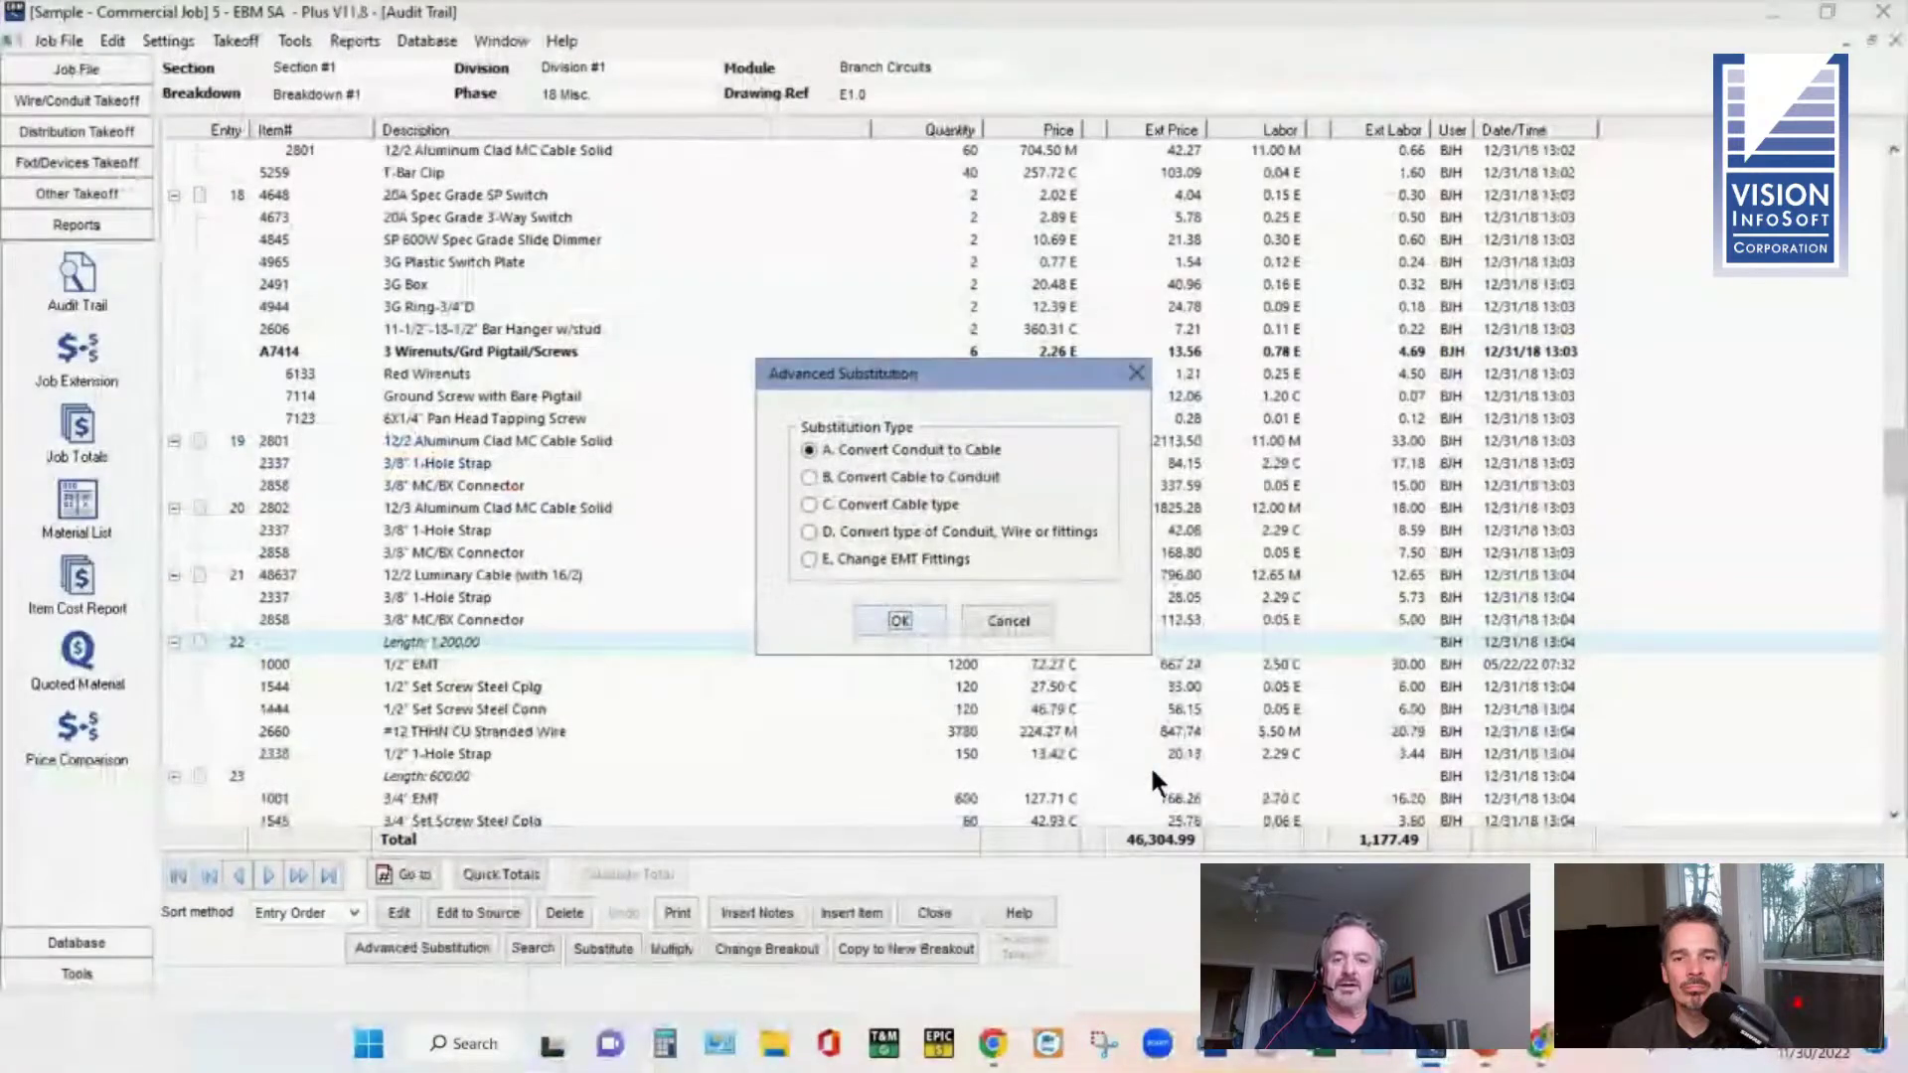
Step: Cancel the Advanced Substitution dialog, then flip to the slideshow and back to the Audit Trail
click(1024, 622)
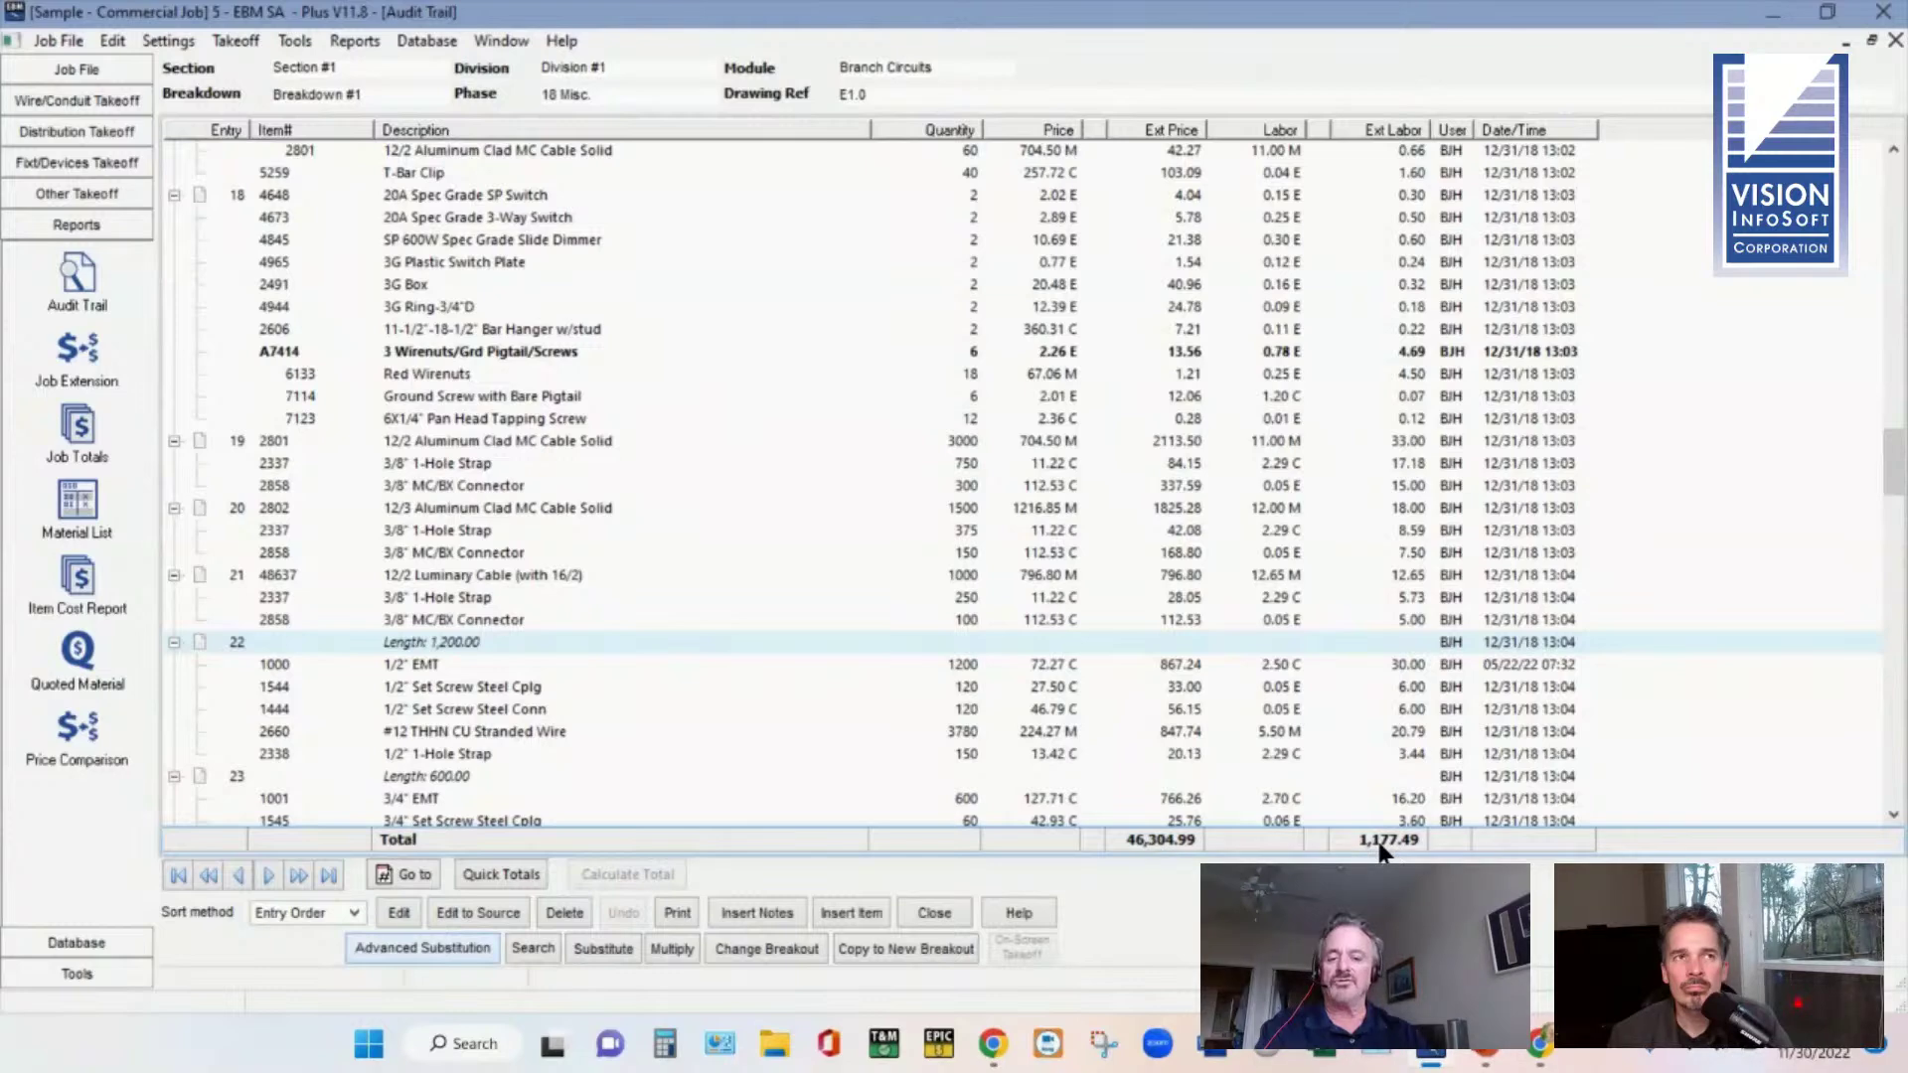
key(alt+Tab)
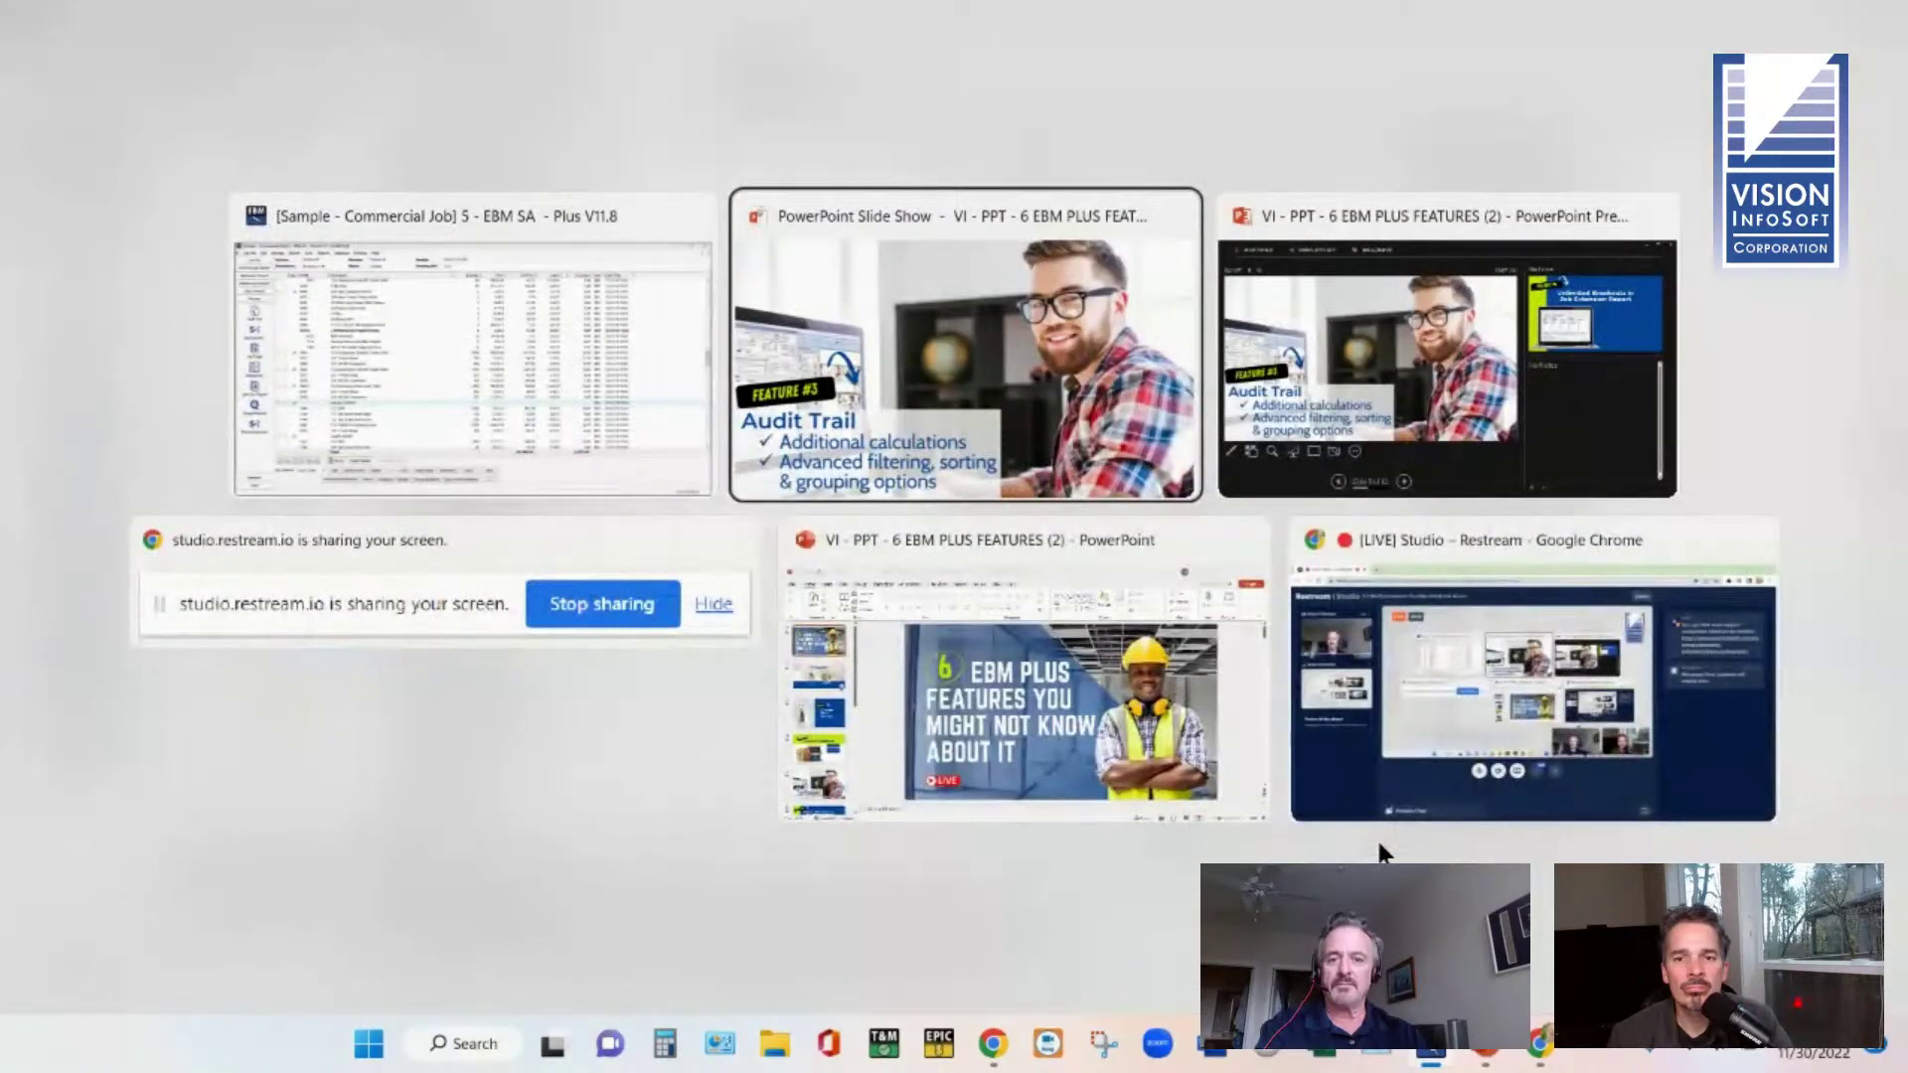
key(alt+Tab)
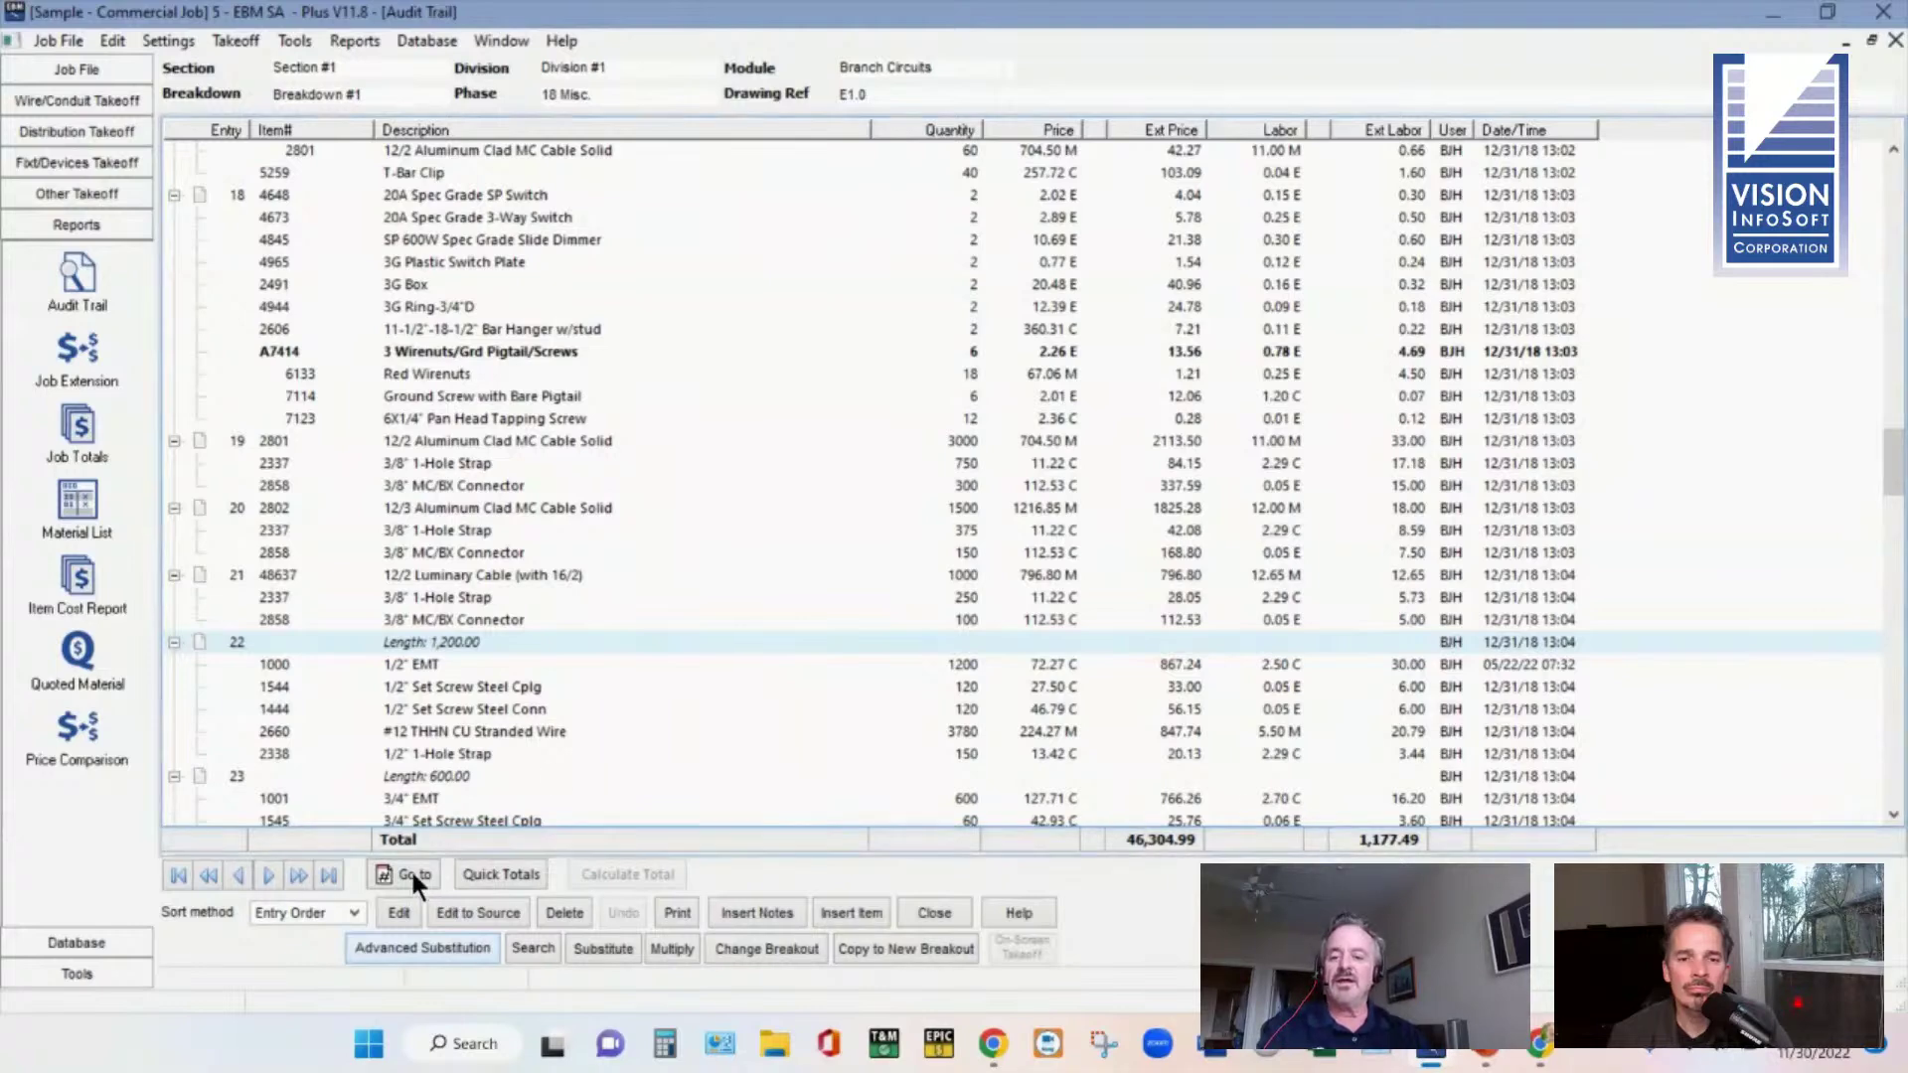
Step: Sort the audit trail by Section, restore Entry Order, then switch to the slideshow
click(362, 914)
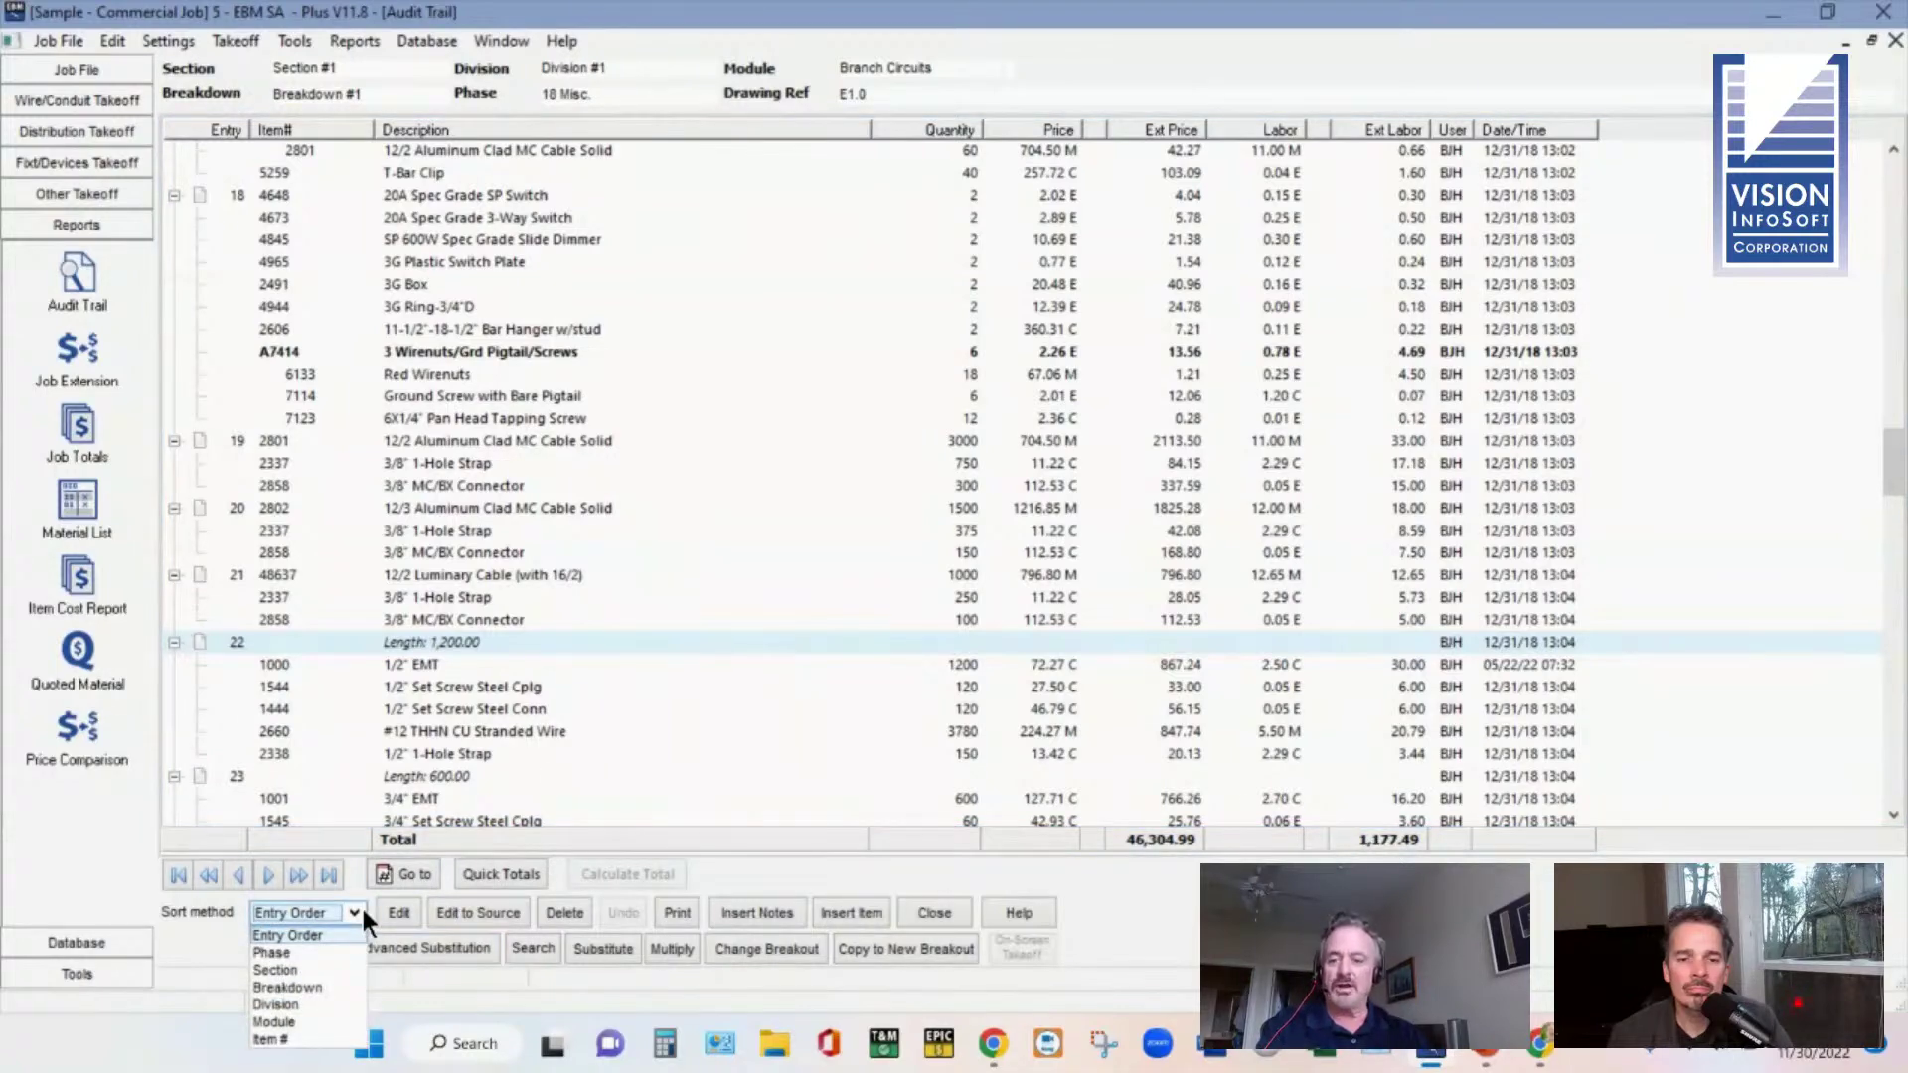
click(294, 969)
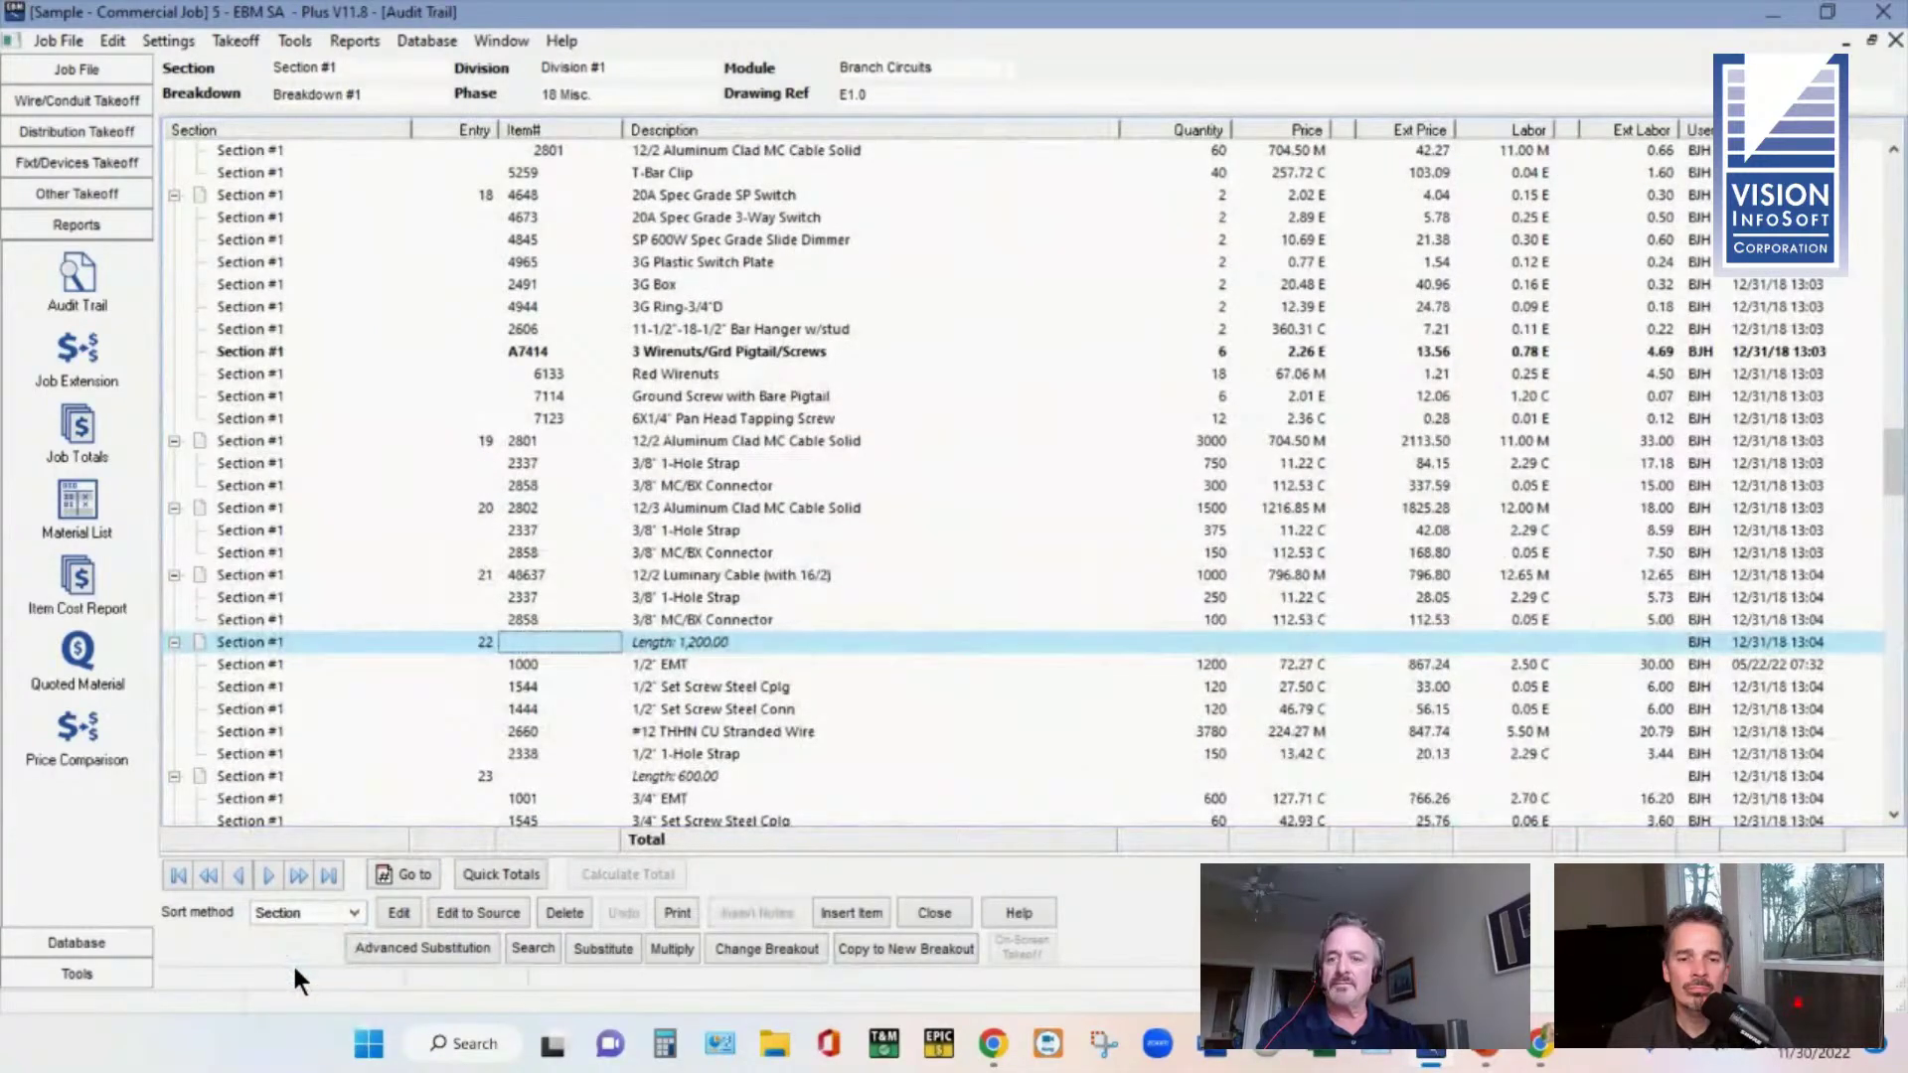
click(354, 913)
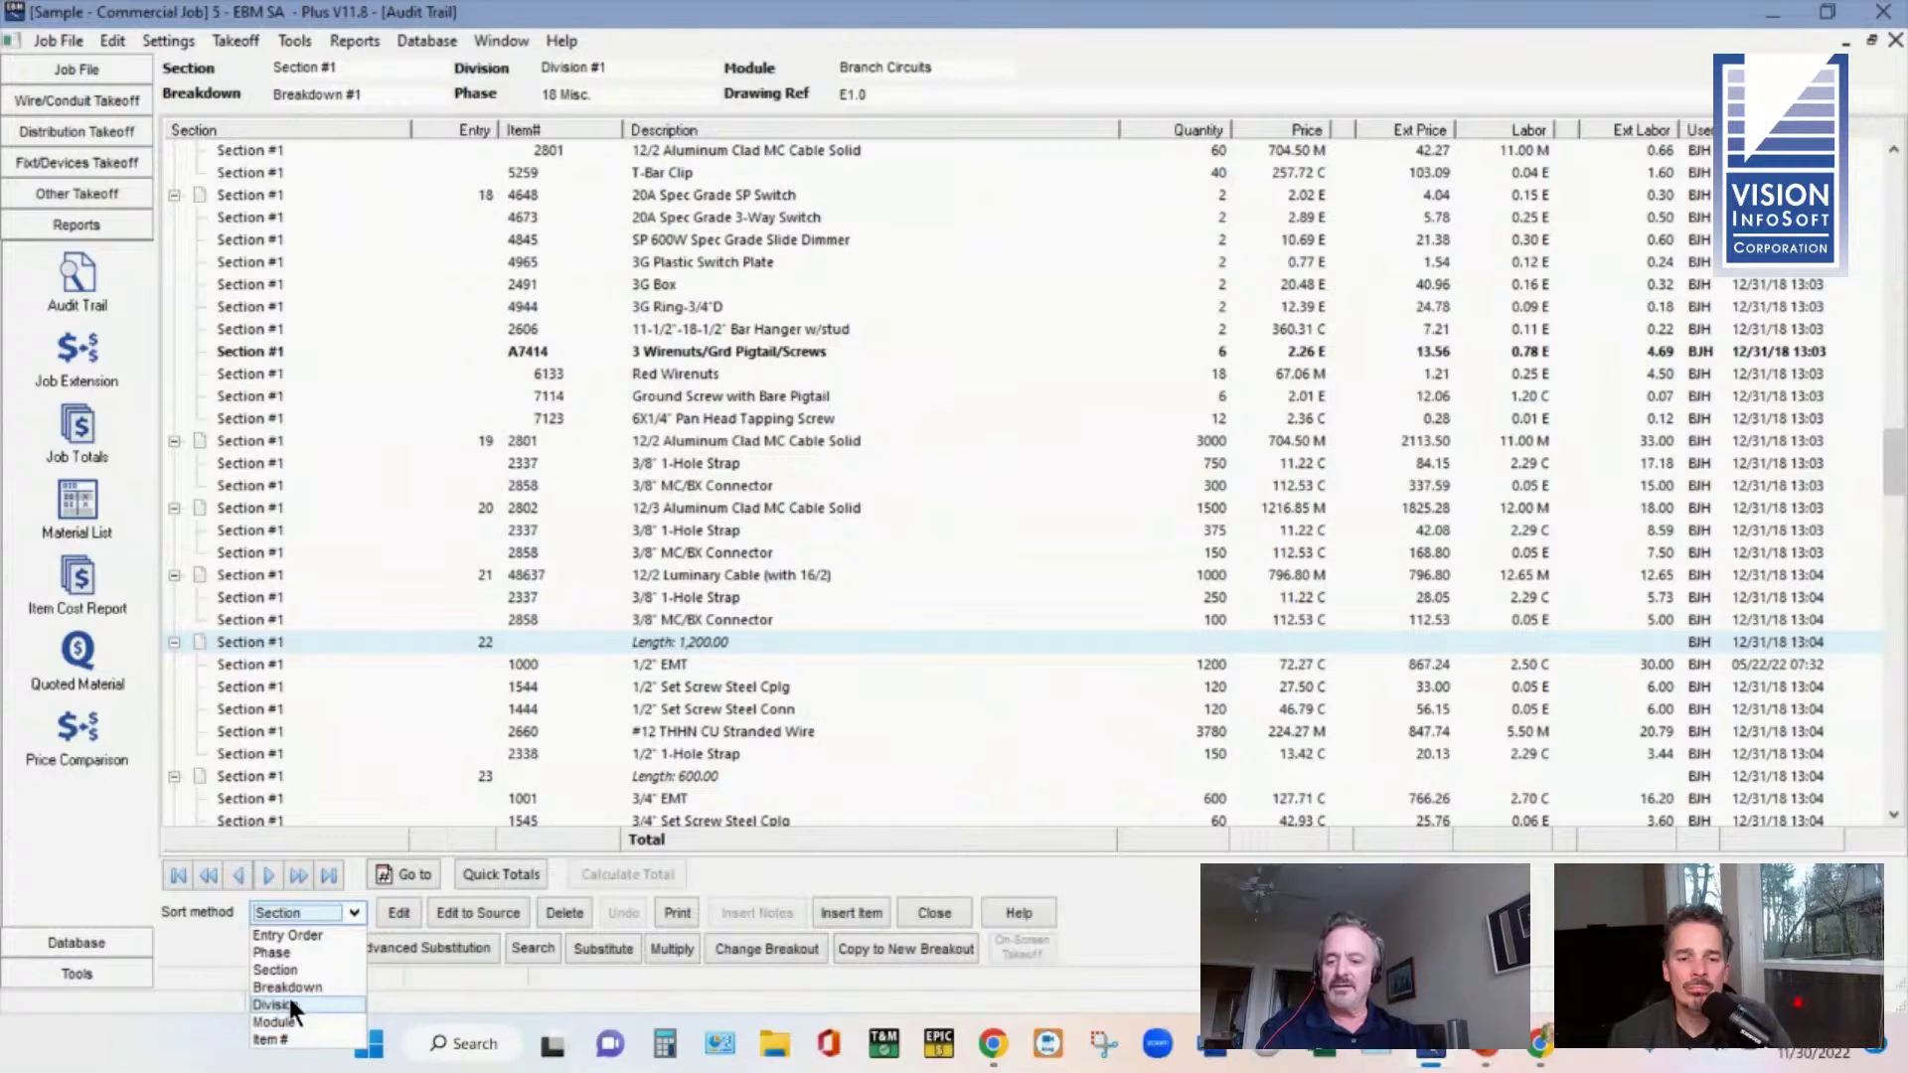
click(292, 938)
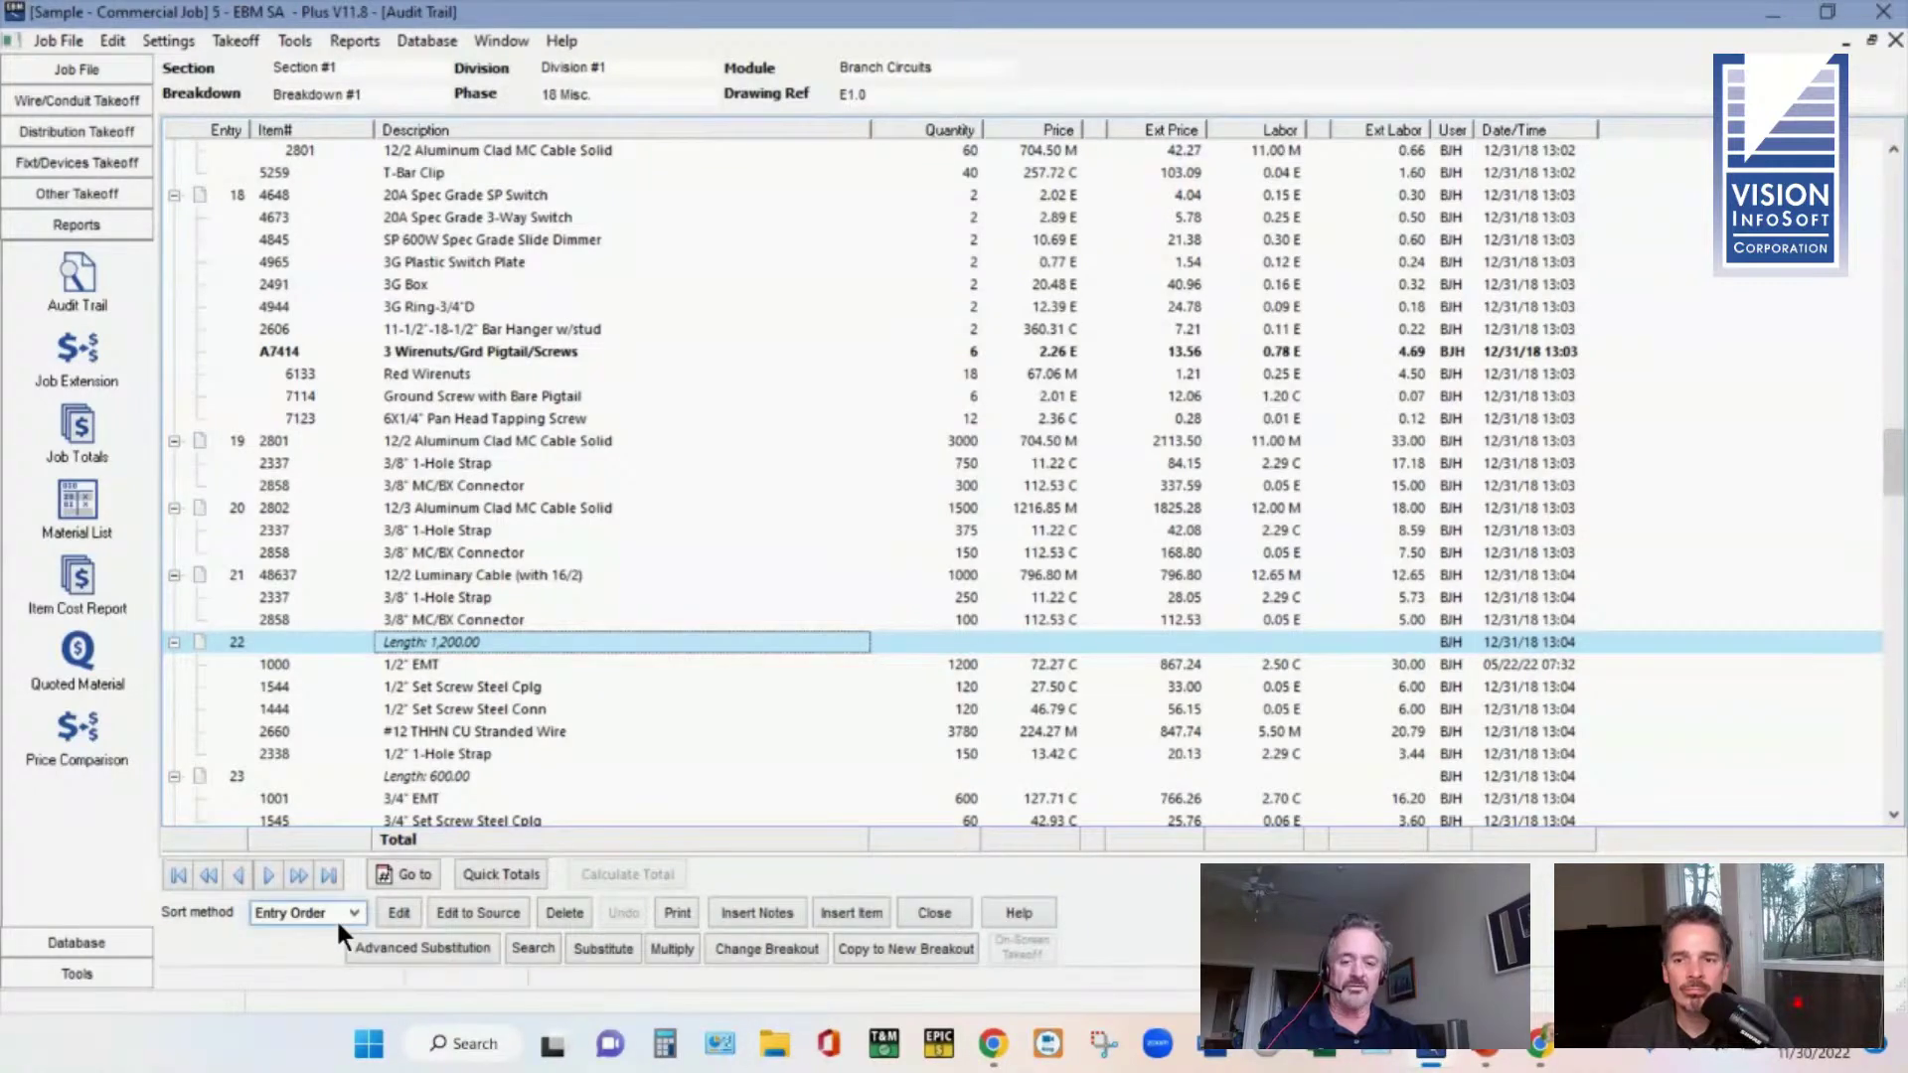
key(alt+Tab)
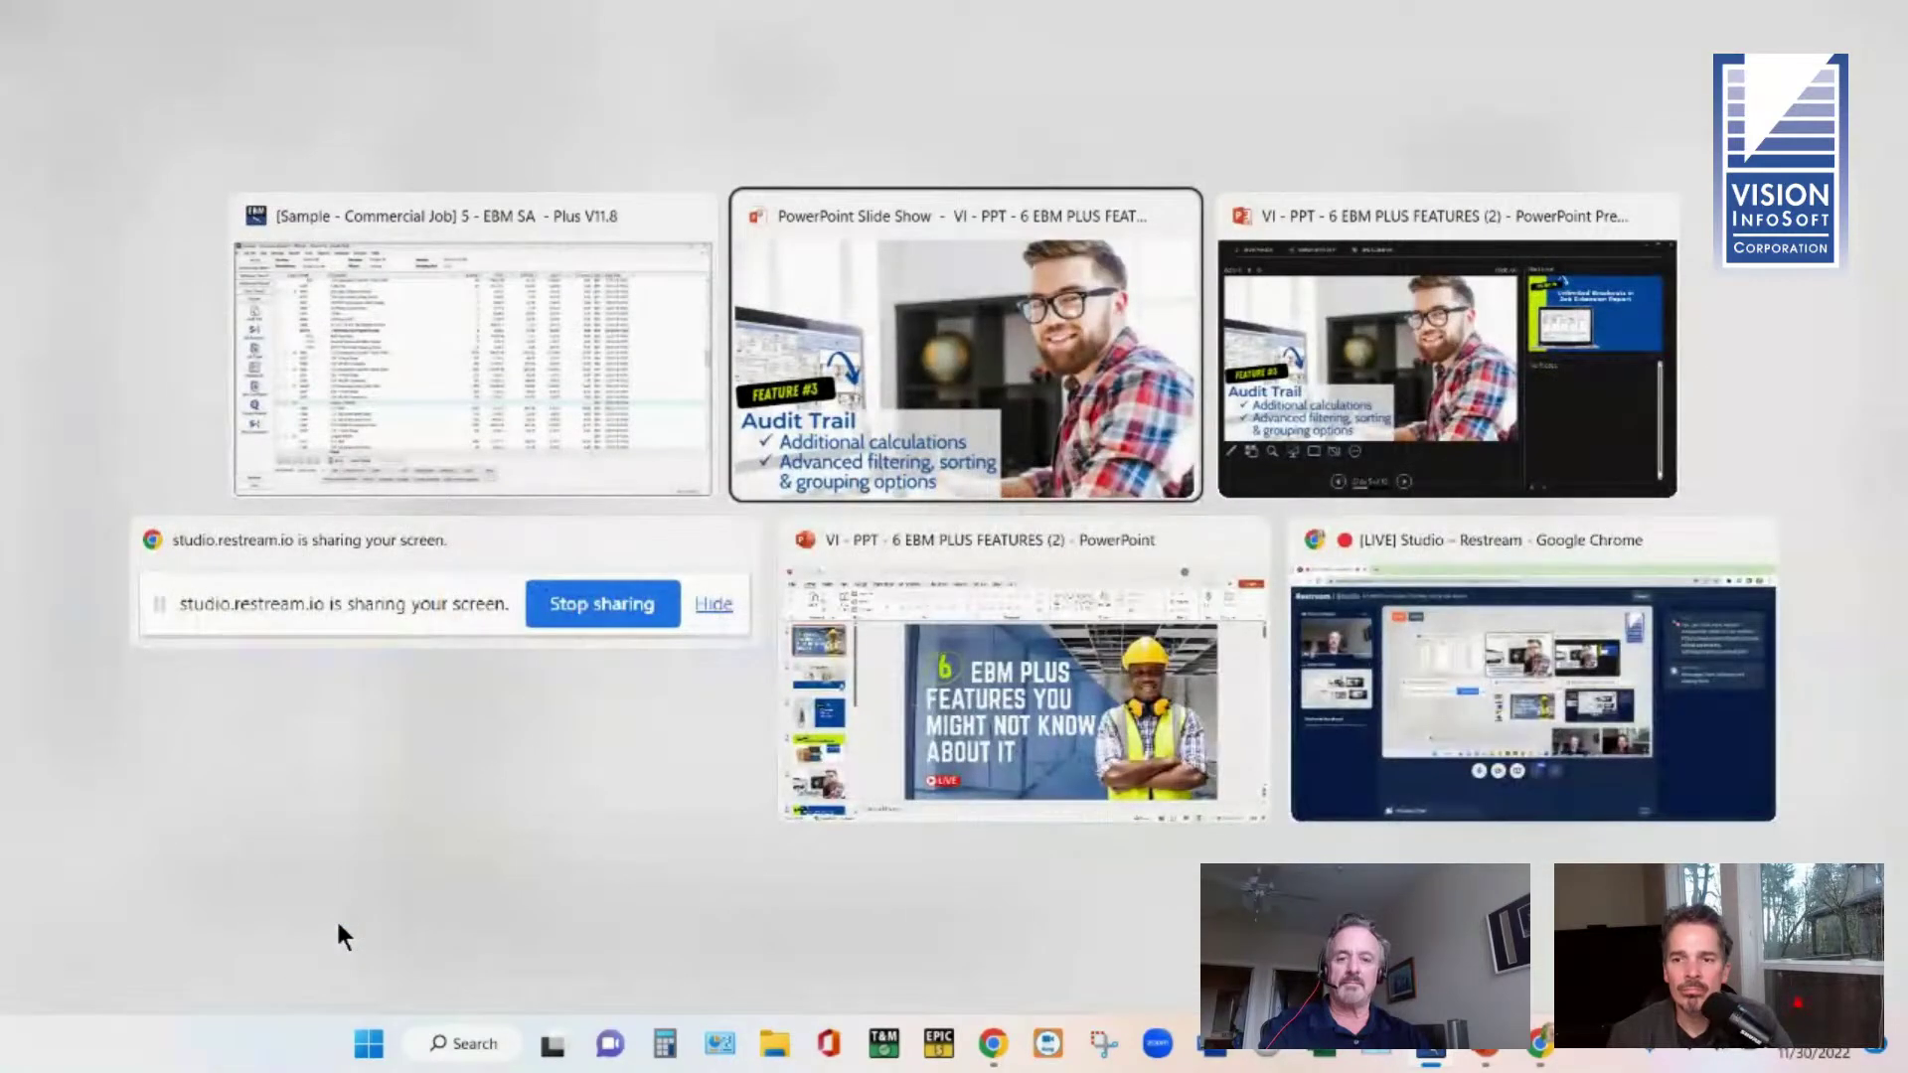